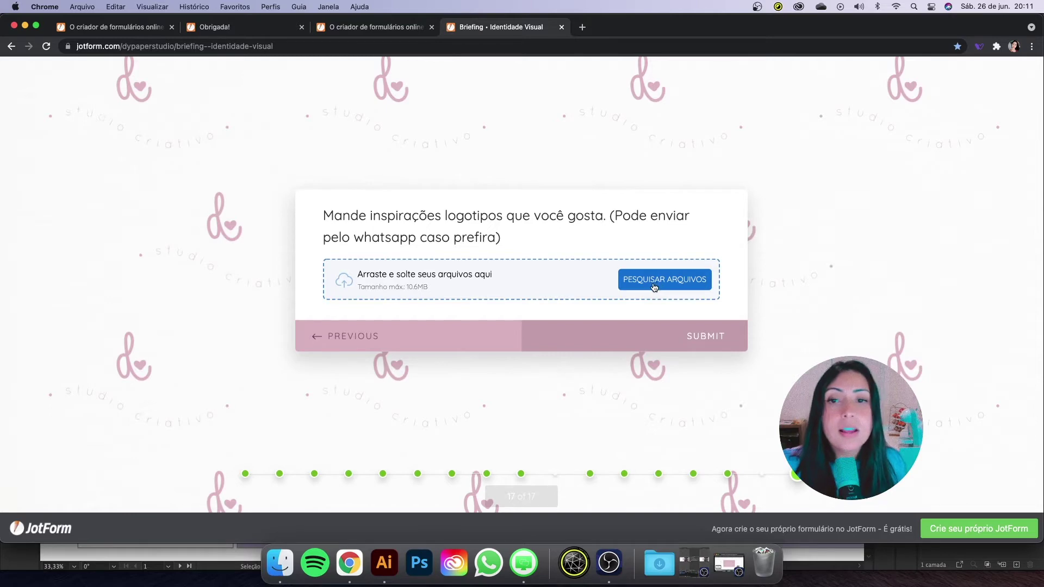
Submit the finished briefing form and open the submissions inbox of "Briefing • Identidade Visual" from the forms list
{"action": "left_click", "coordinate": [707, 337]}
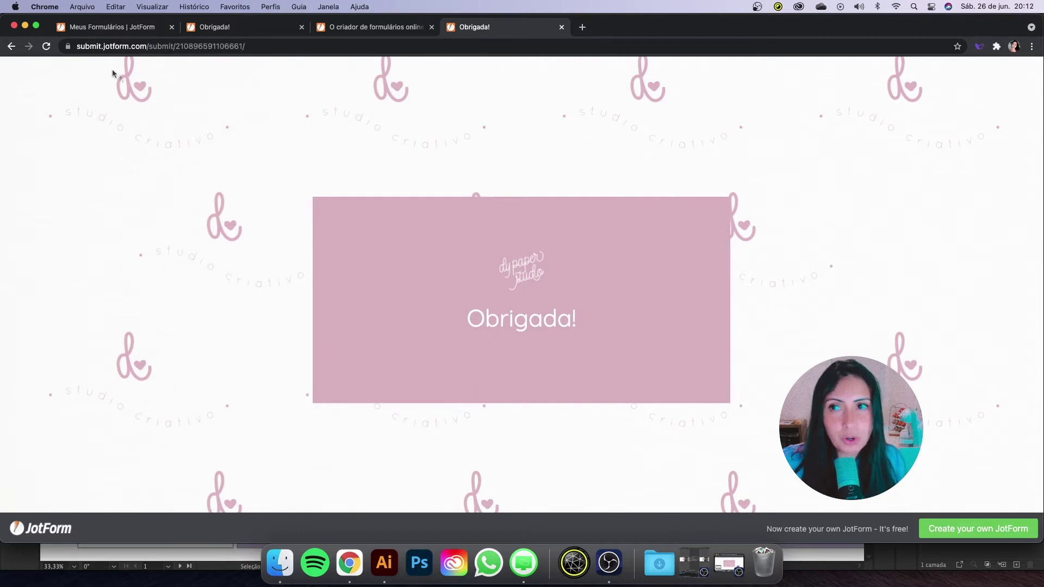
{"action": "left_click", "coordinate": [112, 29]}
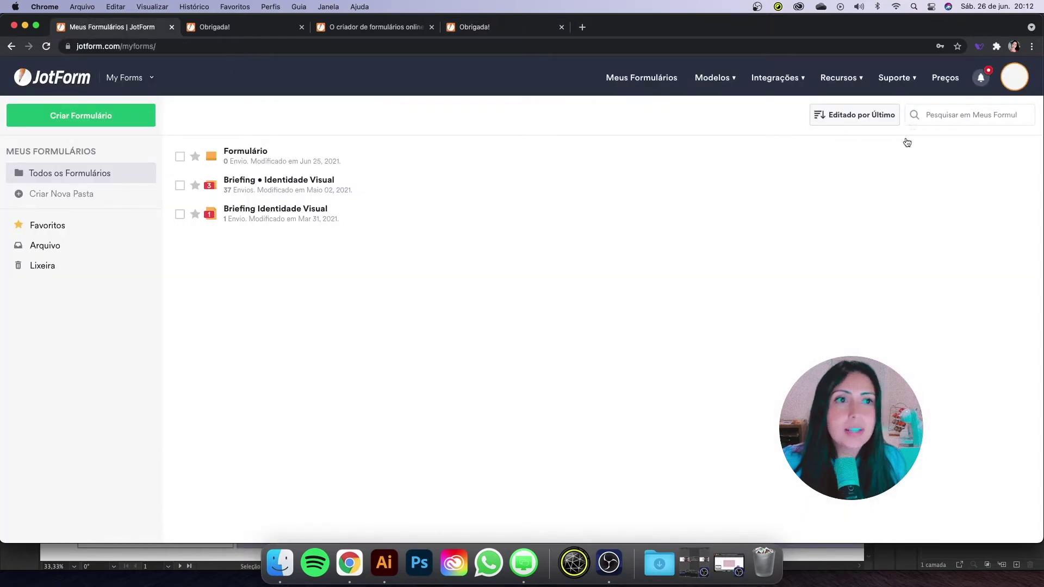
{"action": "left_click", "coordinate": [55, 83]}
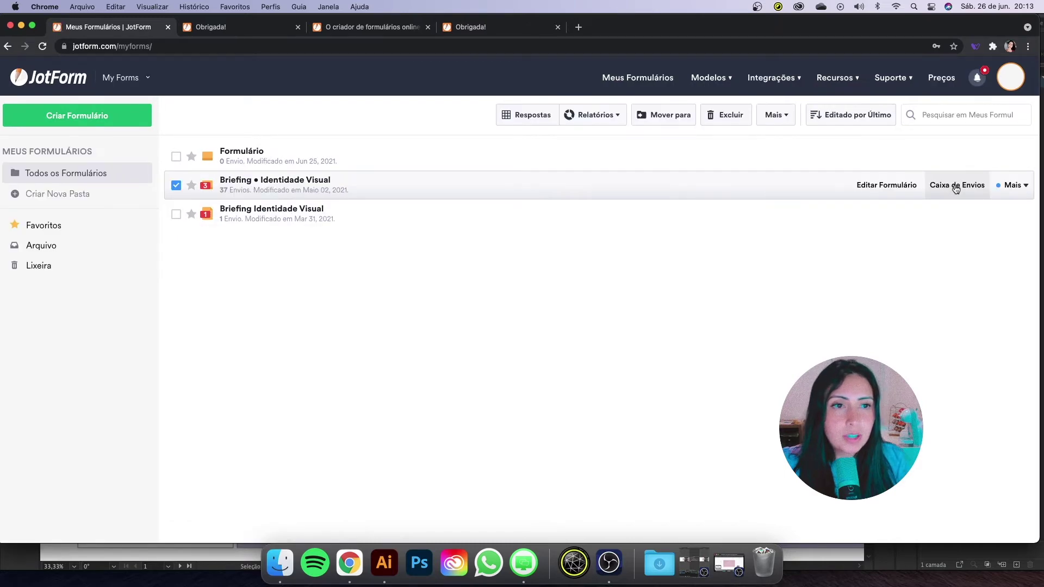
{"action": "left_click", "coordinate": [955, 185]}
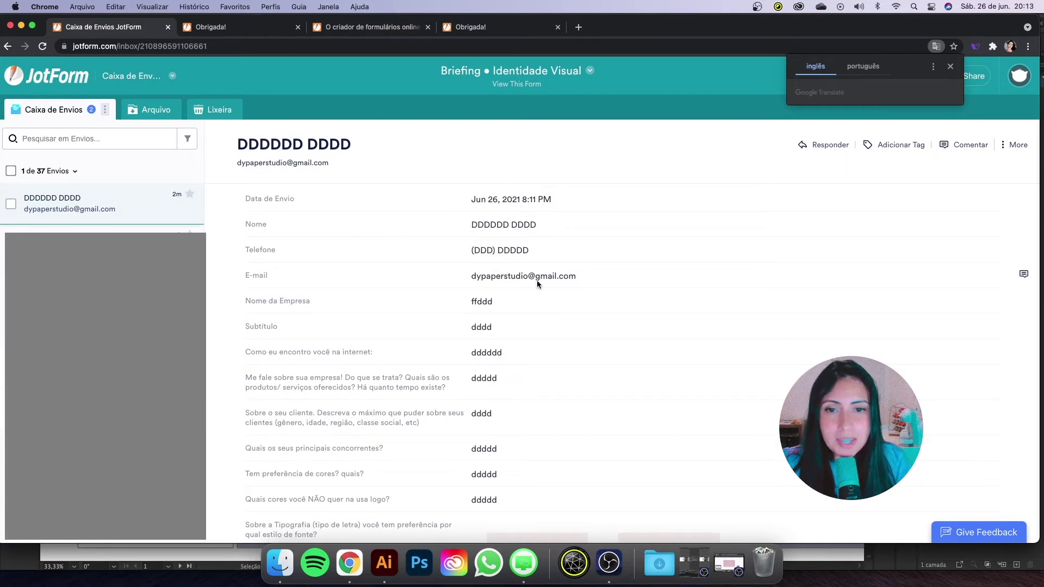
Review all answers in the newest briefing submission, including the typography choices, and return to the forms list
{"action": "scroll", "coordinate": [492, 330], "scroll_direction": "down", "scroll_amount": 6}
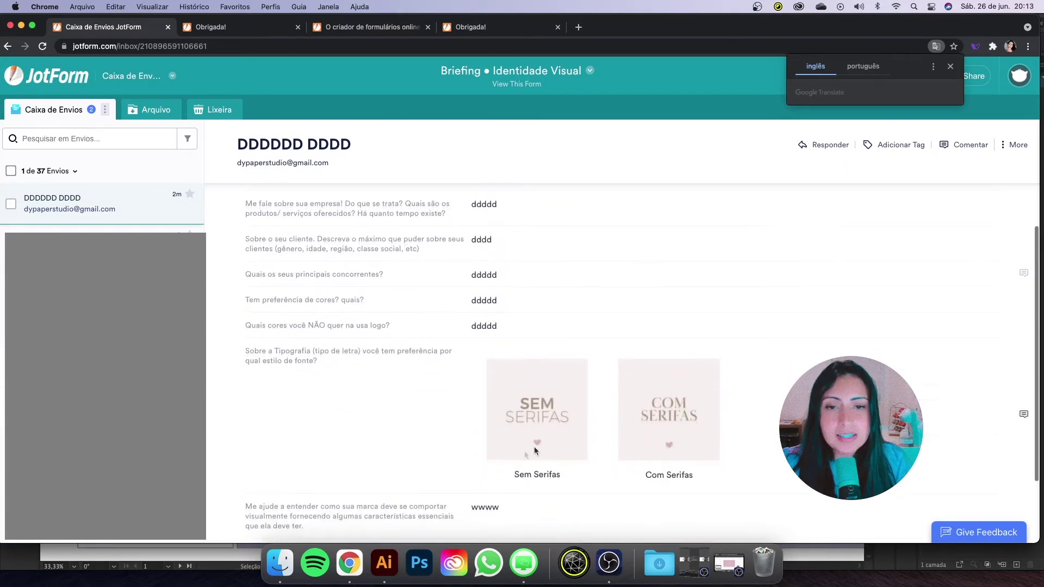
{"action": "scroll", "coordinate": [535, 451], "scroll_direction": "down", "scroll_amount": 4}
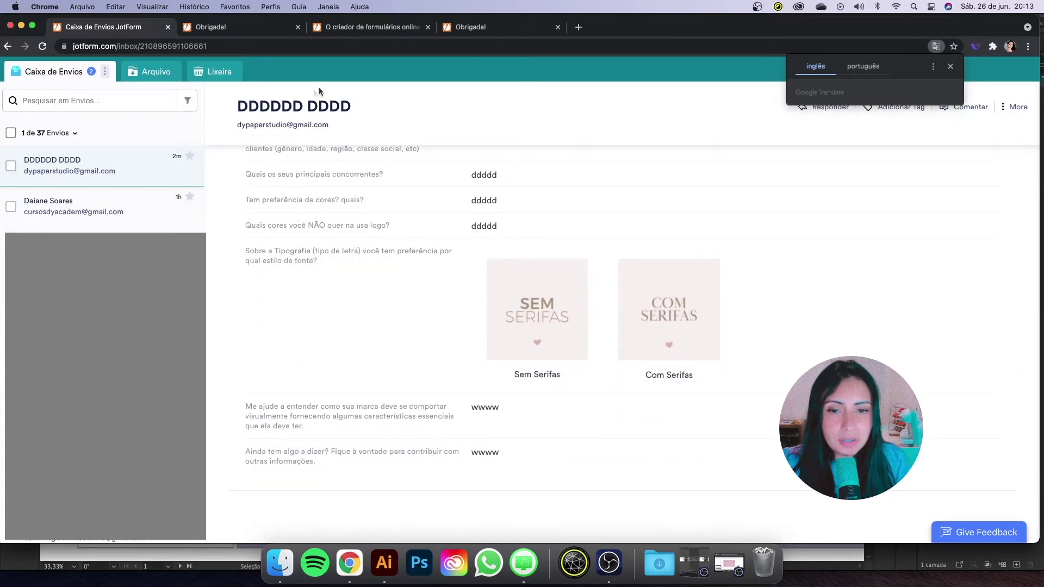
{"action": "scroll", "coordinate": [534, 266], "scroll_direction": "up", "scroll_amount": 9}
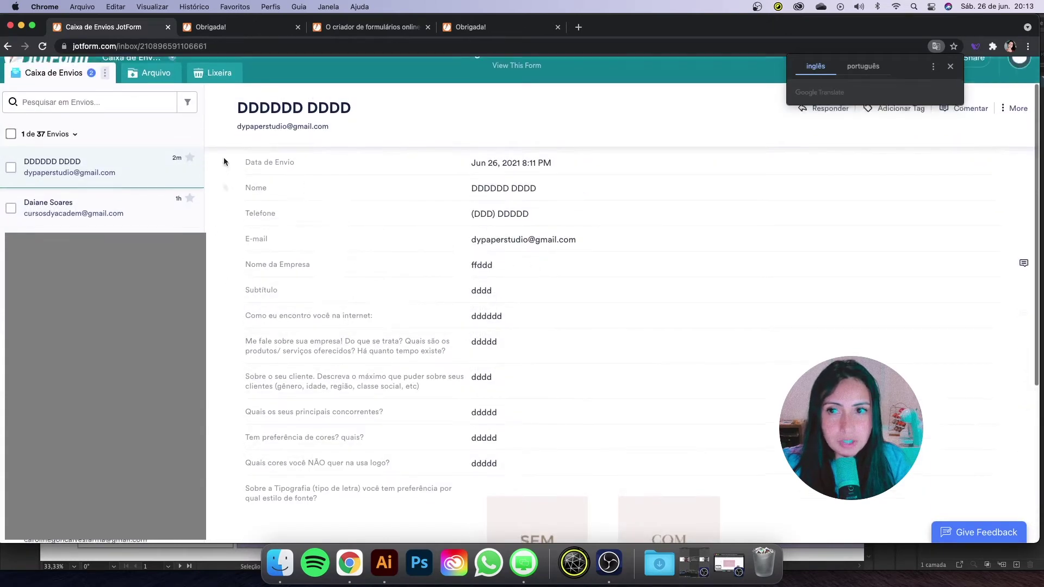
{"action": "key", "text": "super+bracketleft"}
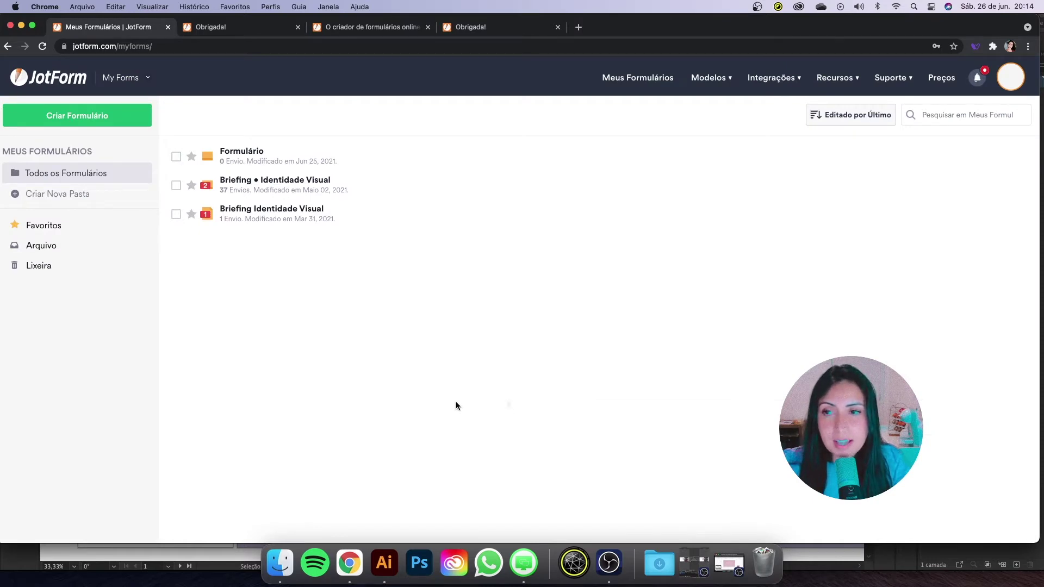
Create a new form from scratch with the Formulário Cartão layout
{"action": "left_click", "coordinate": [77, 116]}
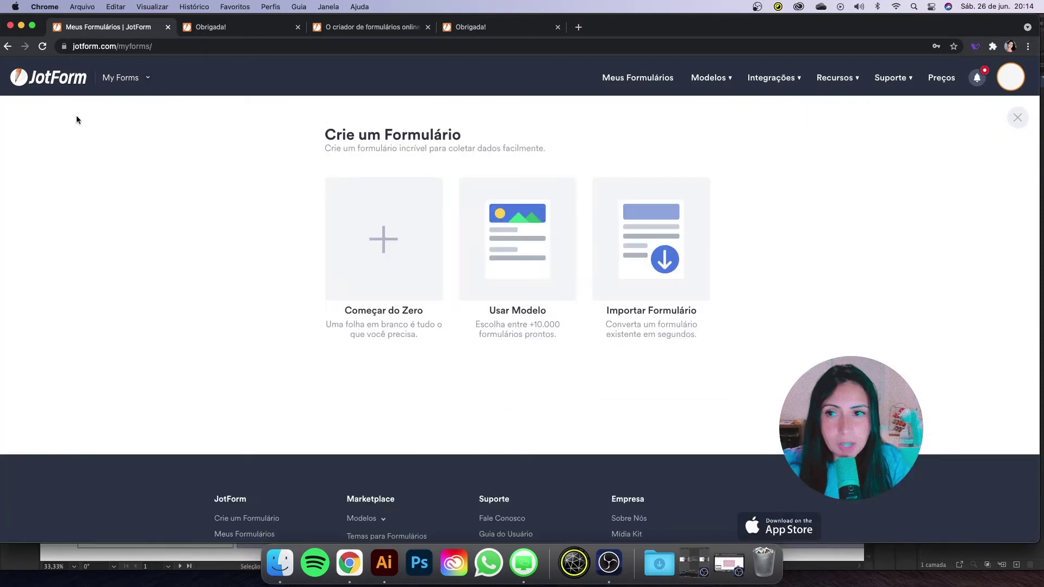
{"action": "left_click", "coordinate": [379, 252]}
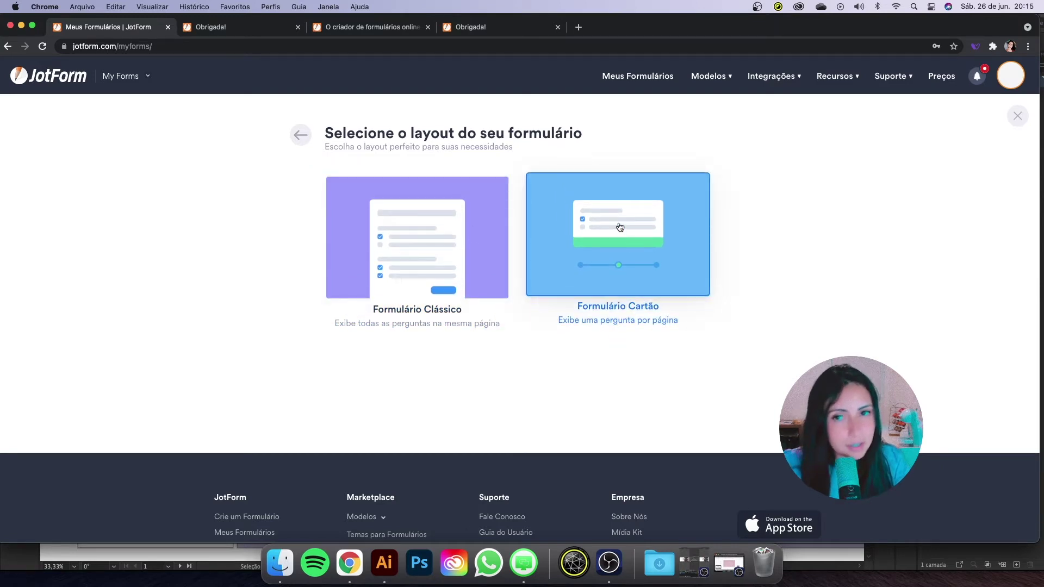
{"action": "left_click", "coordinate": [607, 233]}
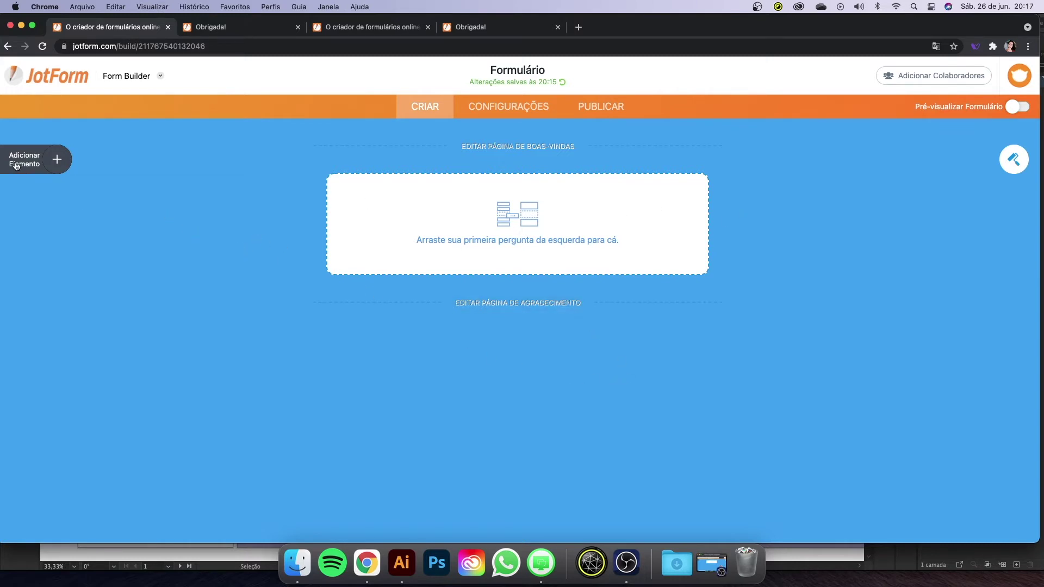
Browse the basic form elements and add a Nome Completo element as the form's first question
{"action": "left_click", "coordinate": [34, 168]}
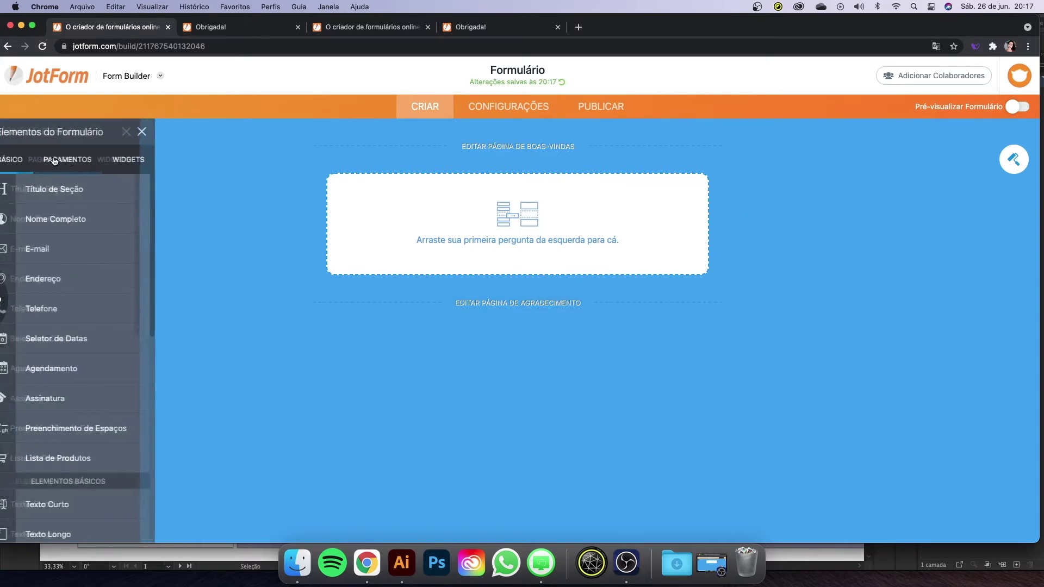
{"action": "scroll", "coordinate": [76, 346], "scroll_direction": "down", "scroll_amount": 8}
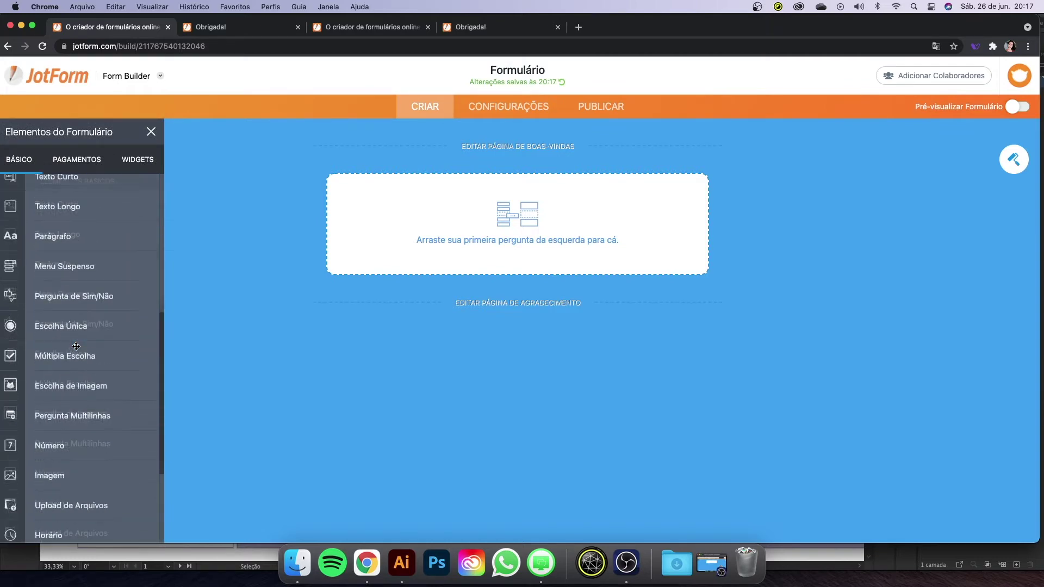
{"action": "scroll", "coordinate": [76, 347], "scroll_direction": "up", "scroll_amount": 8}
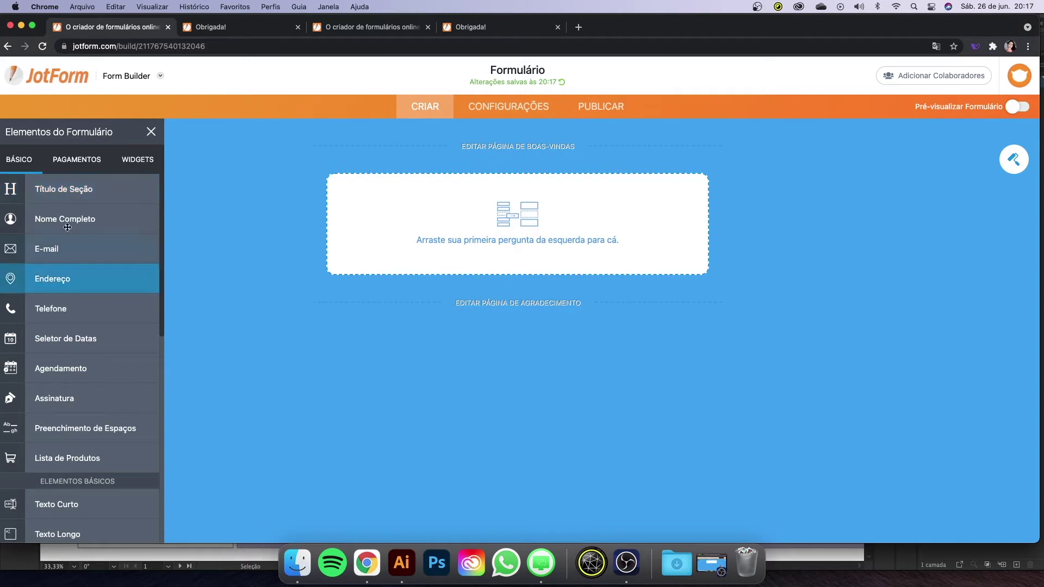
{"action": "left_click_drag", "start_coordinate": [53, 218], "coordinate": [510, 232]}
{"action": "left_click_drag", "start_coordinate": [392, 238], "coordinate": [387, 236]}
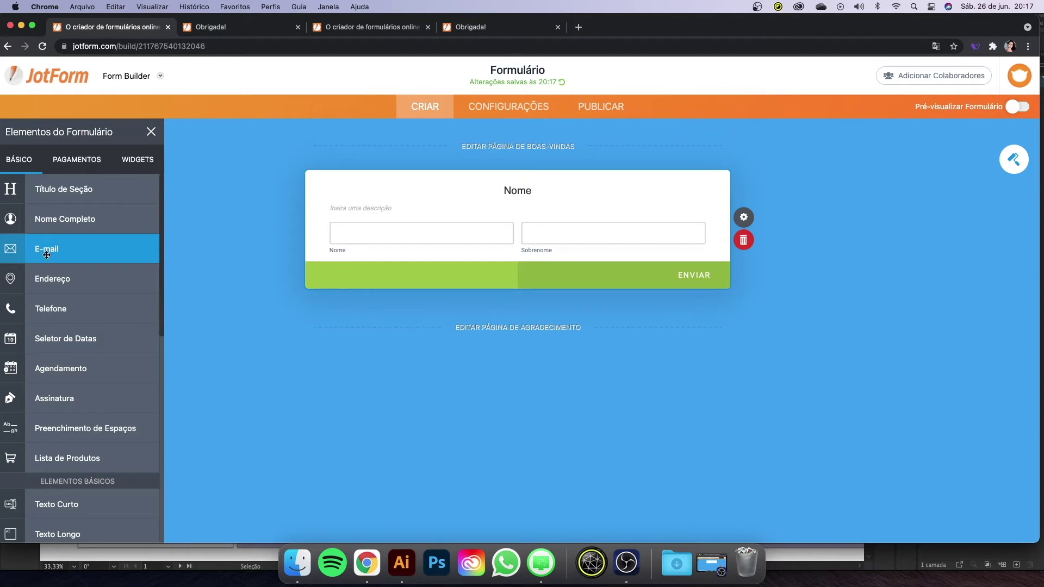
Add E-mail, Endereço, Seletor de Datas, Texto Longo and Escolha de Imagem questions below the name question
{"action": "left_click_drag", "start_coordinate": [43, 249], "coordinate": [394, 332]}
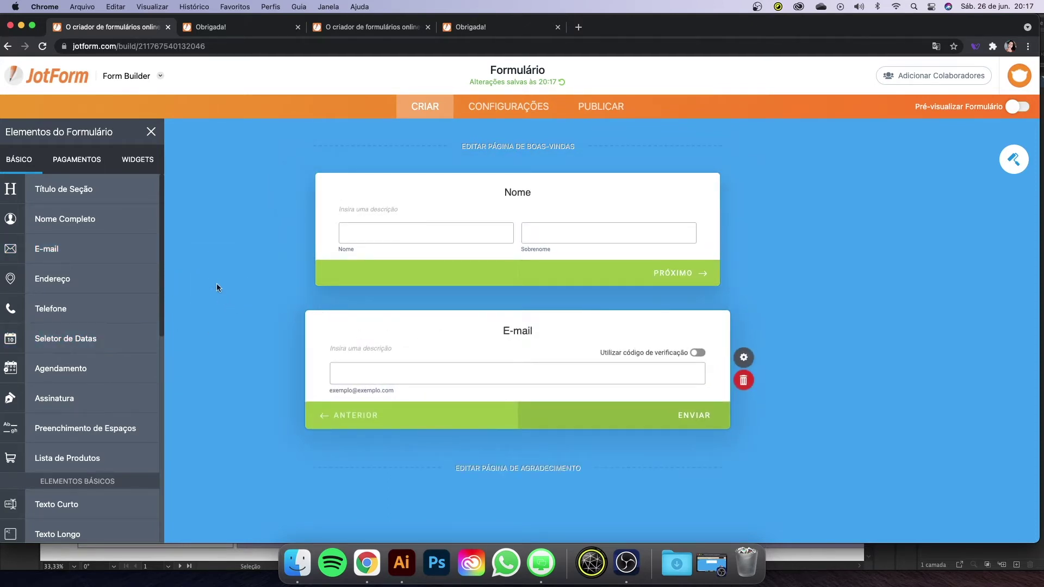
{"action": "left_click_drag", "start_coordinate": [35, 278], "coordinate": [506, 514]}
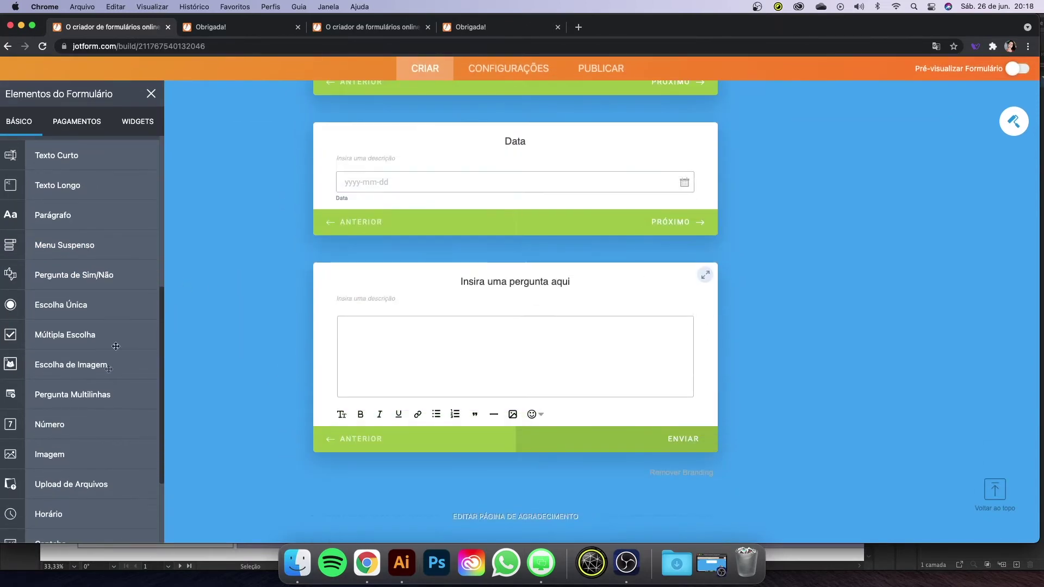
{"action": "left_click_drag", "start_coordinate": [55, 365], "coordinate": [469, 458]}
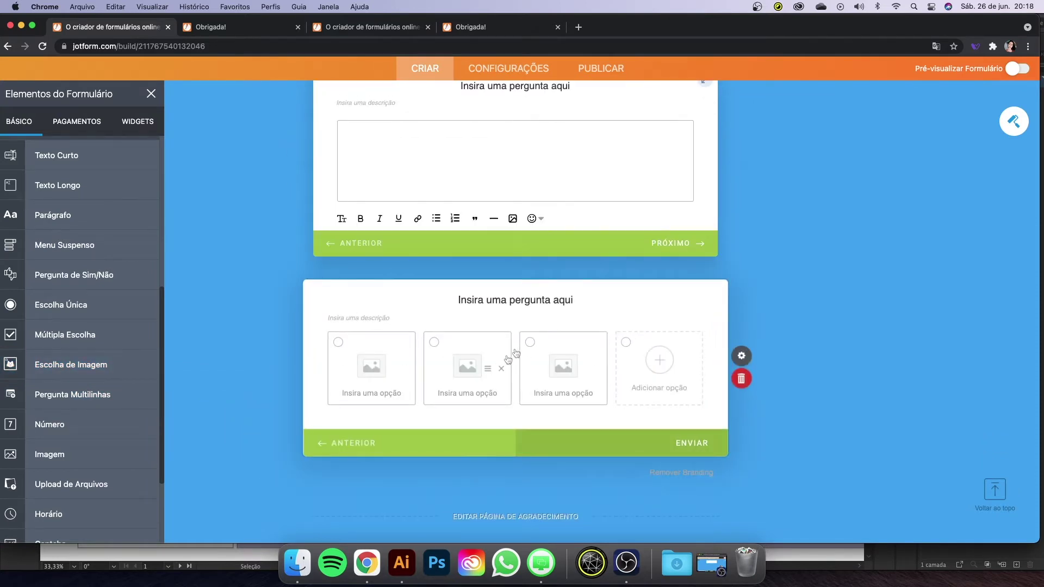
Add an Upload de Arquivos question at the end of the form and delete that question
{"action": "scroll", "coordinate": [68, 435], "scroll_direction": "down", "scroll_amount": 3}
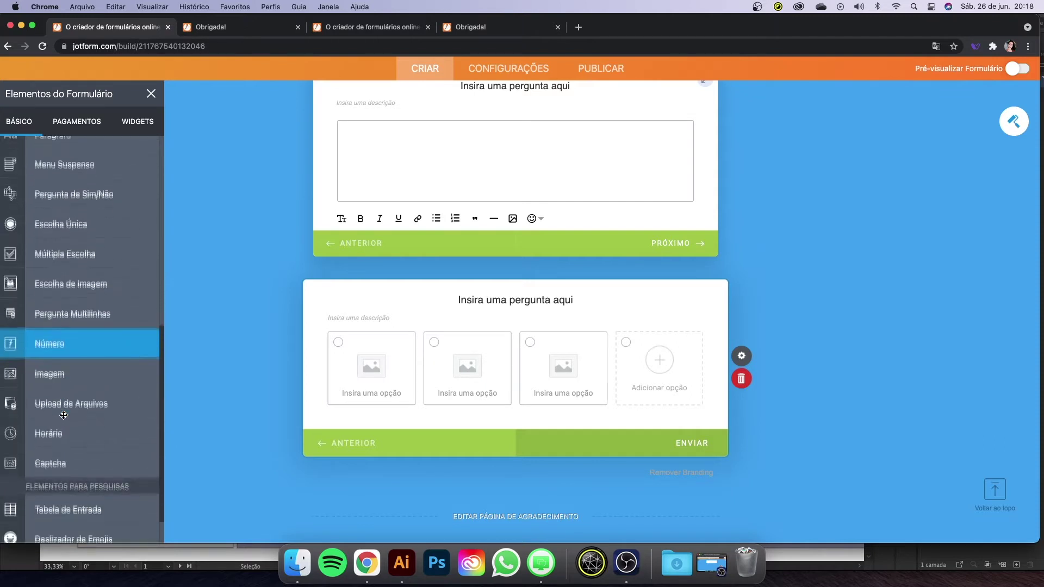
{"action": "scroll", "coordinate": [70, 450], "scroll_direction": "down", "scroll_amount": 1}
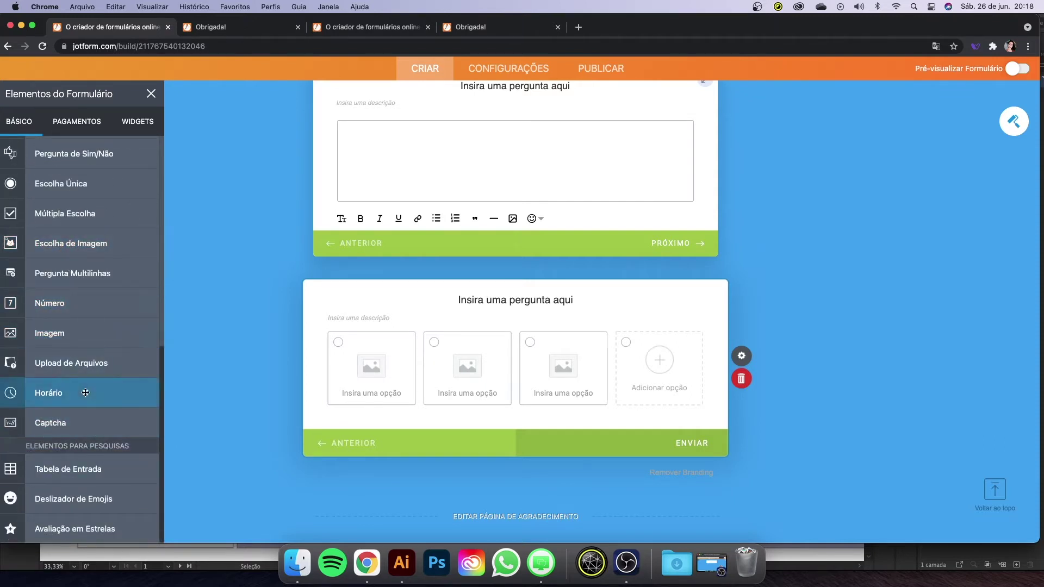
{"action": "left_click_drag", "start_coordinate": [50, 363], "coordinate": [491, 496]}
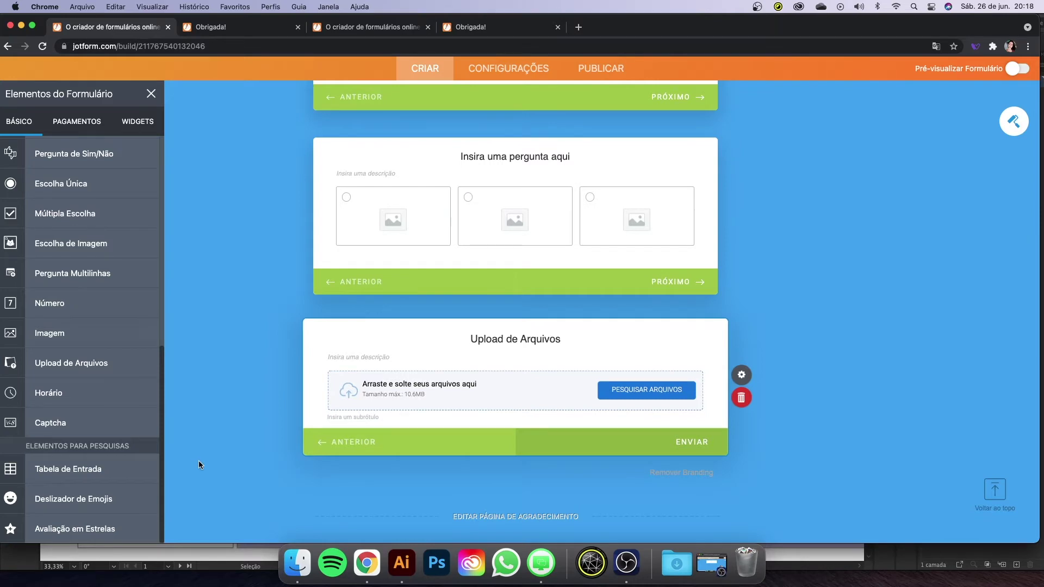
{"action": "key", "text": "Delete"}
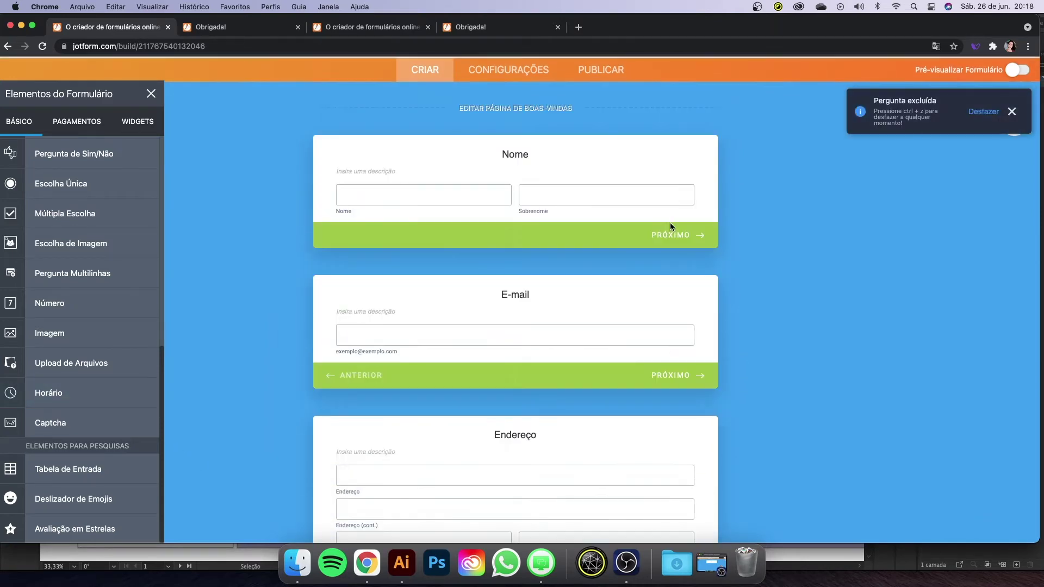
Close the element list and open the custom colour settings of the Designer de Formulários
{"action": "scroll", "coordinate": [670, 223], "scroll_direction": "up", "scroll_amount": 15}
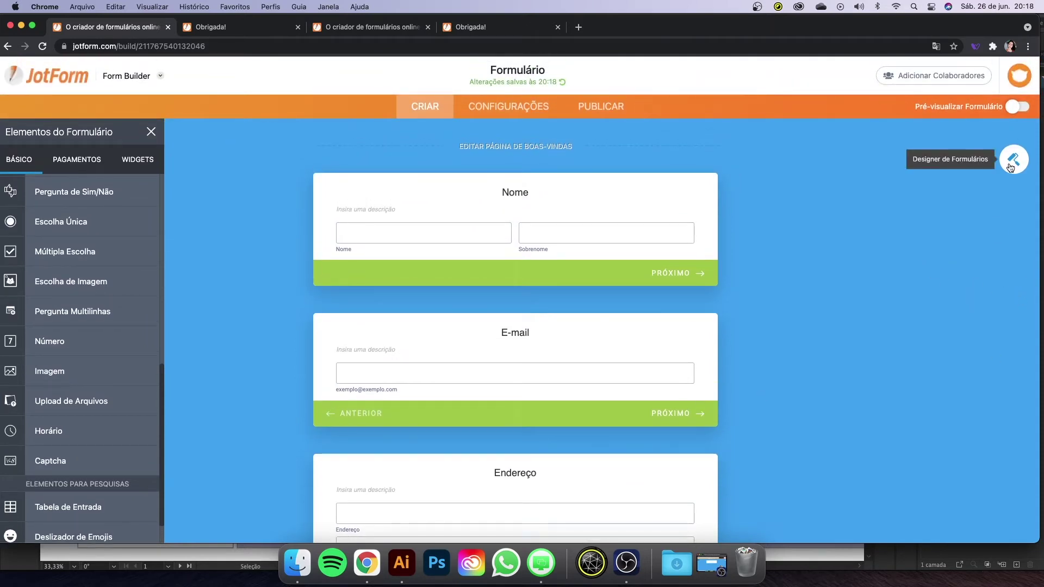
{"action": "left_click", "coordinate": [151, 133]}
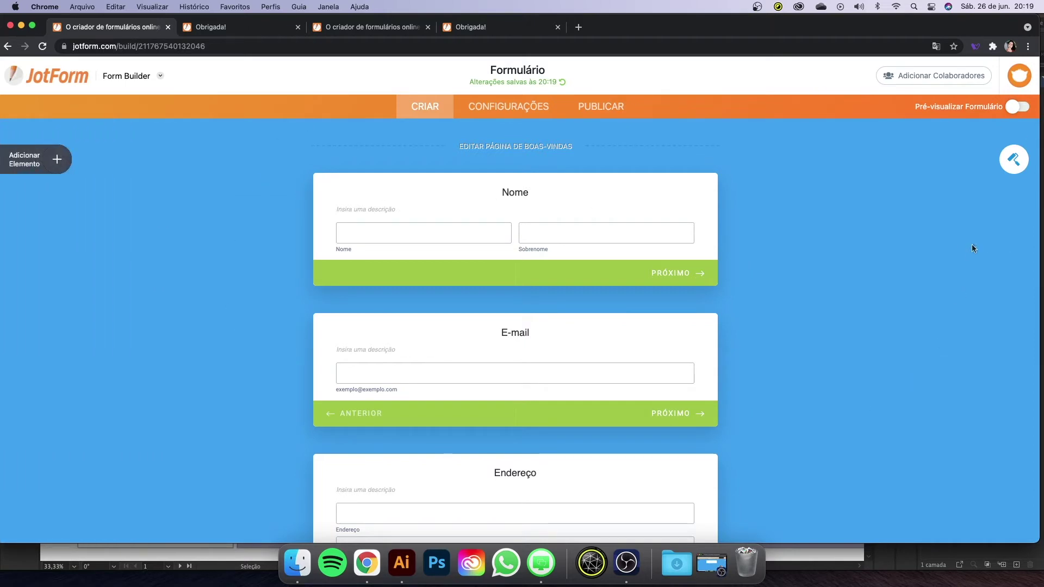
{"action": "left_click", "coordinate": [1012, 160]}
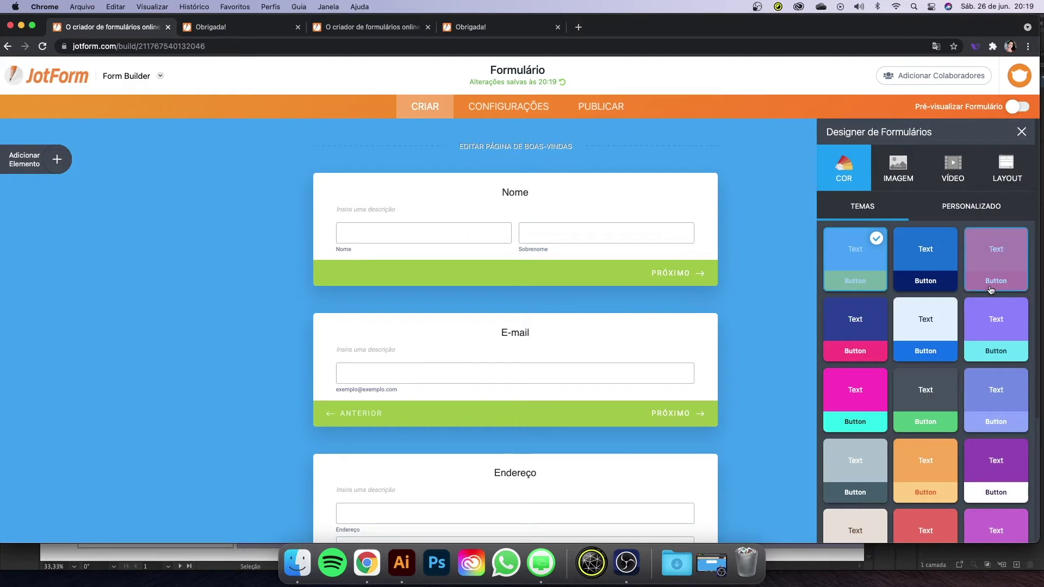
{"action": "left_click", "coordinate": [965, 208]}
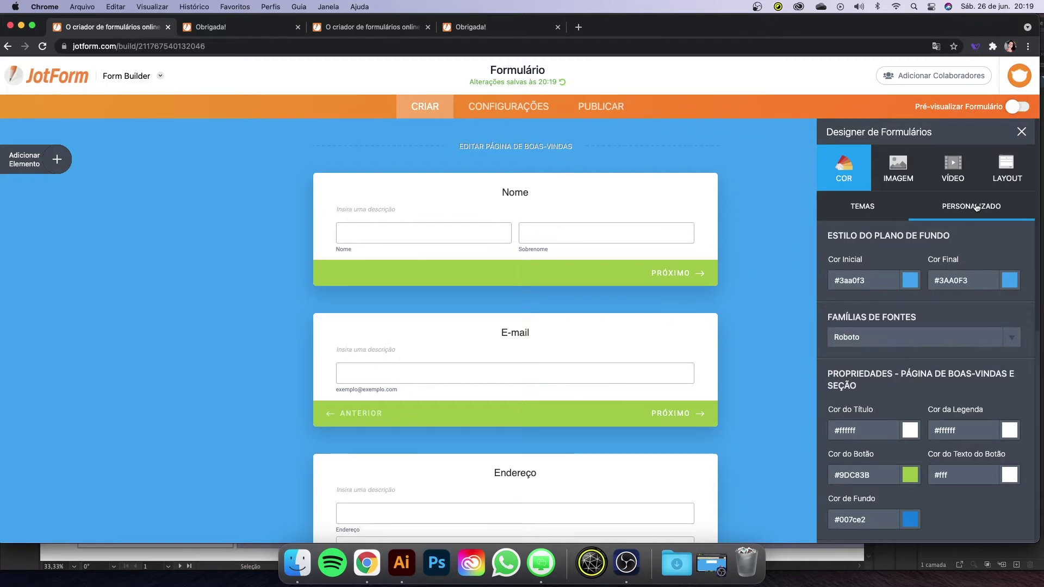
Switch to Illustrator and check the artboard dimensions of the pattern background and the SEM SERIFA image in template.ai
{"action": "key", "text": "super+Tab"}
{"action": "key", "text": "super+Tab"}
{"action": "key", "text": "super+Tab"}
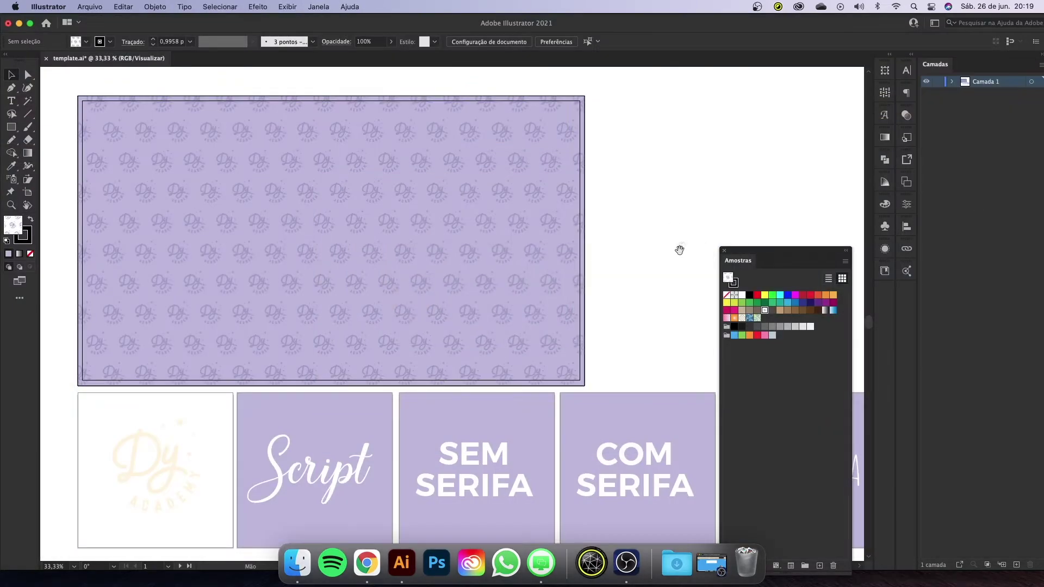
{"action": "left_click_drag", "start_coordinate": [679, 250], "coordinate": [680, 296]}
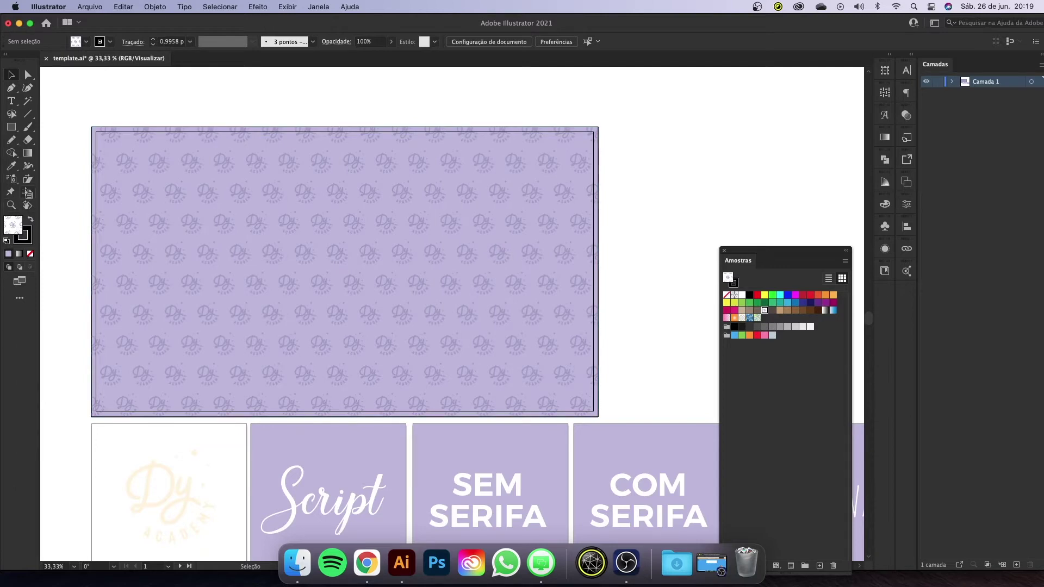
{"action": "left_click", "coordinate": [26, 193]}
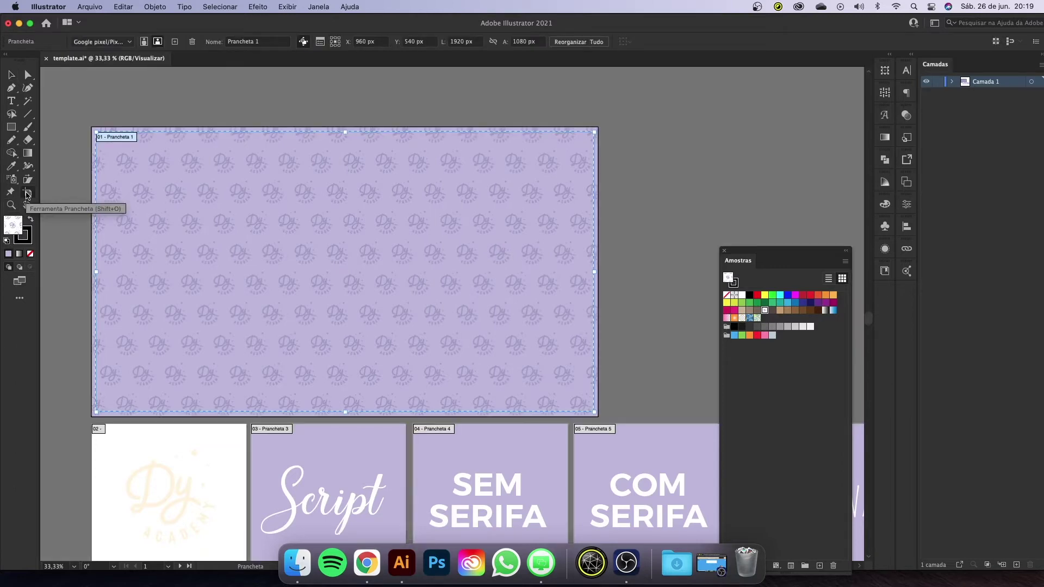
{"action": "scroll", "coordinate": [257, 346], "scroll_direction": "down", "scroll_amount": 2}
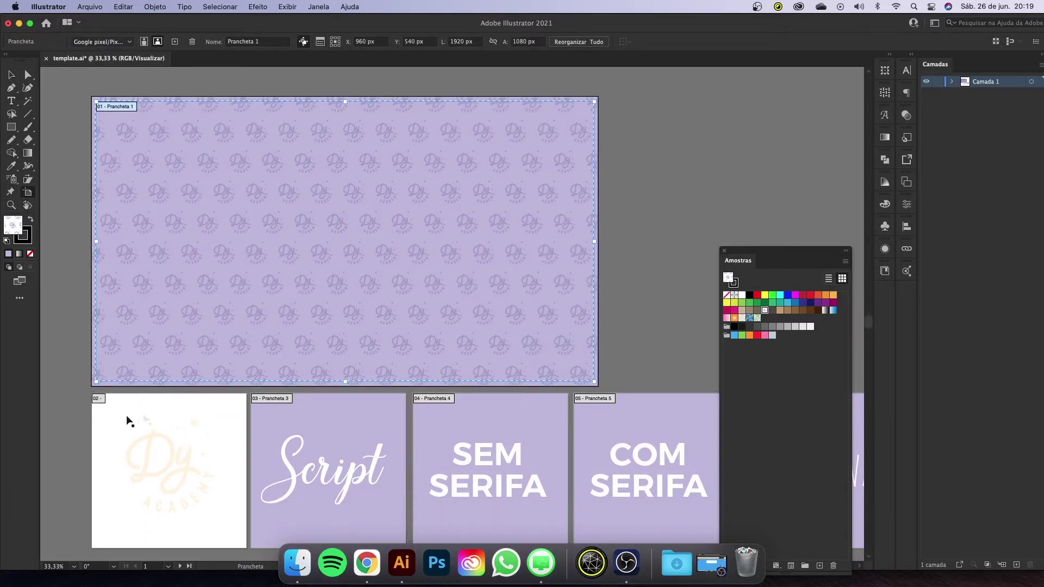
{"action": "left_click_drag", "start_coordinate": [571, 452], "coordinate": [410, 402]}
{"action": "scroll", "coordinate": [410, 401], "scroll_direction": "down", "scroll_amount": 4}
{"action": "left_click_drag", "start_coordinate": [406, 359], "coordinate": [393, 343]}
{"action": "left_click", "coordinate": [351, 314]}
{"action": "left_click", "coordinate": [460, 42]}
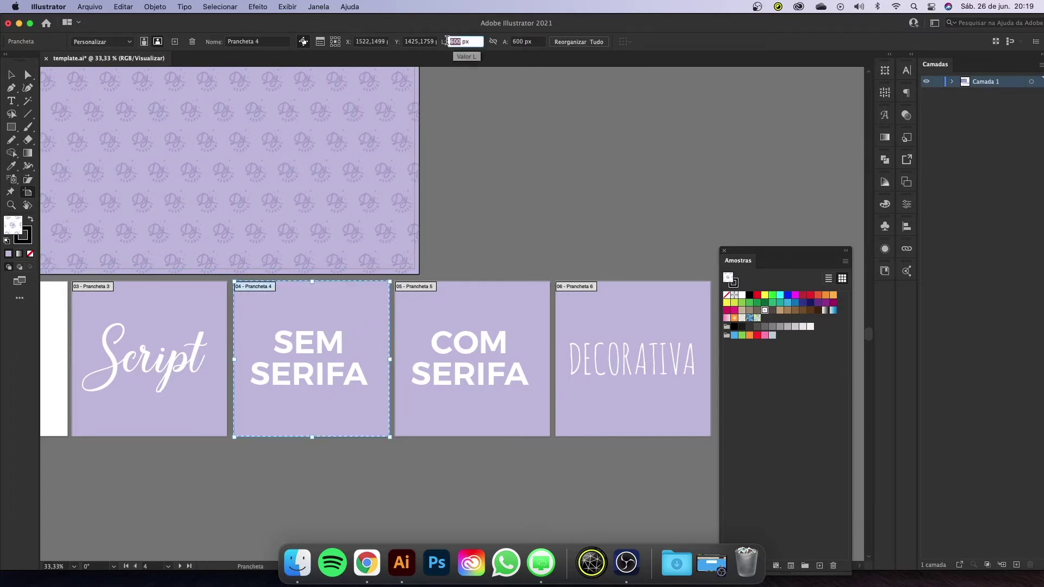
{"action": "key", "text": "v"}
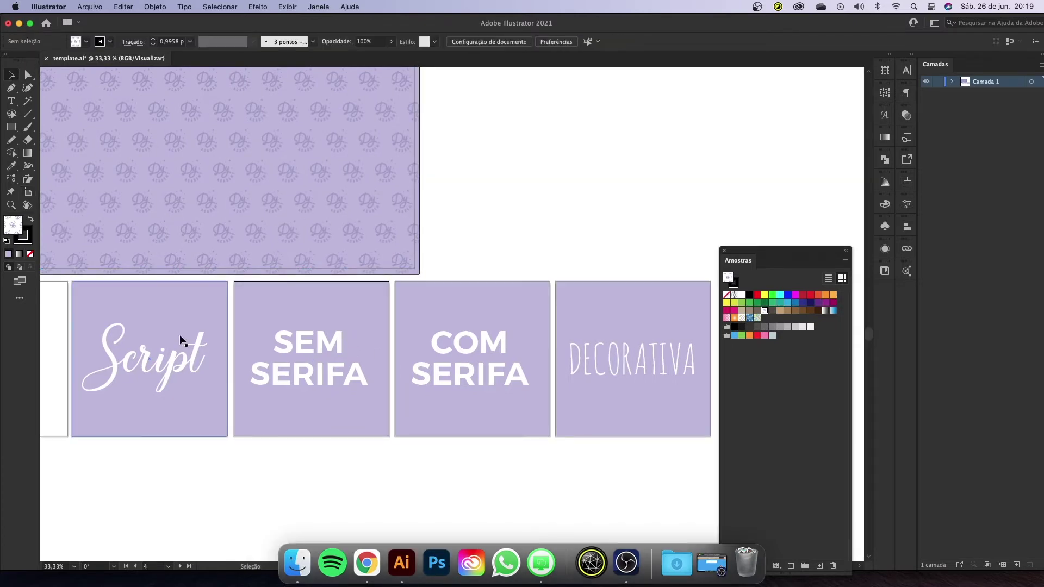
Look over the logo and typography artboards, and bring up the jot form folder of exported template images in Finder
{"action": "scroll", "coordinate": [182, 340], "scroll_direction": "left", "scroll_amount": 10}
{"action": "left_click", "coordinate": [190, 326]}
{"action": "left_click", "coordinate": [267, 405]}
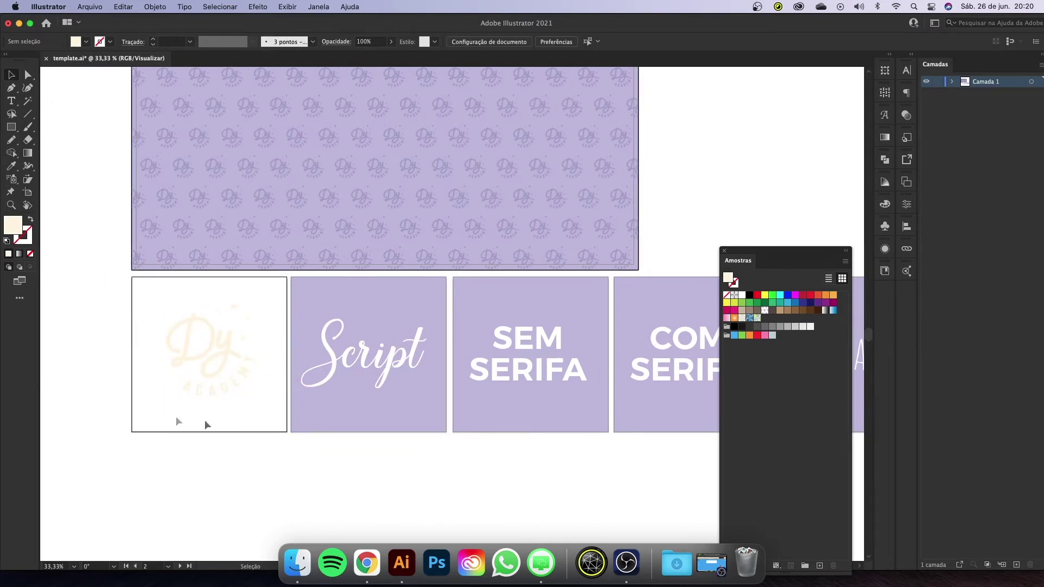
{"action": "left_click_drag", "start_coordinate": [620, 355], "coordinate": [643, 407]}
{"action": "scroll", "coordinate": [578, 531], "scroll_direction": "right", "scroll_amount": 3}
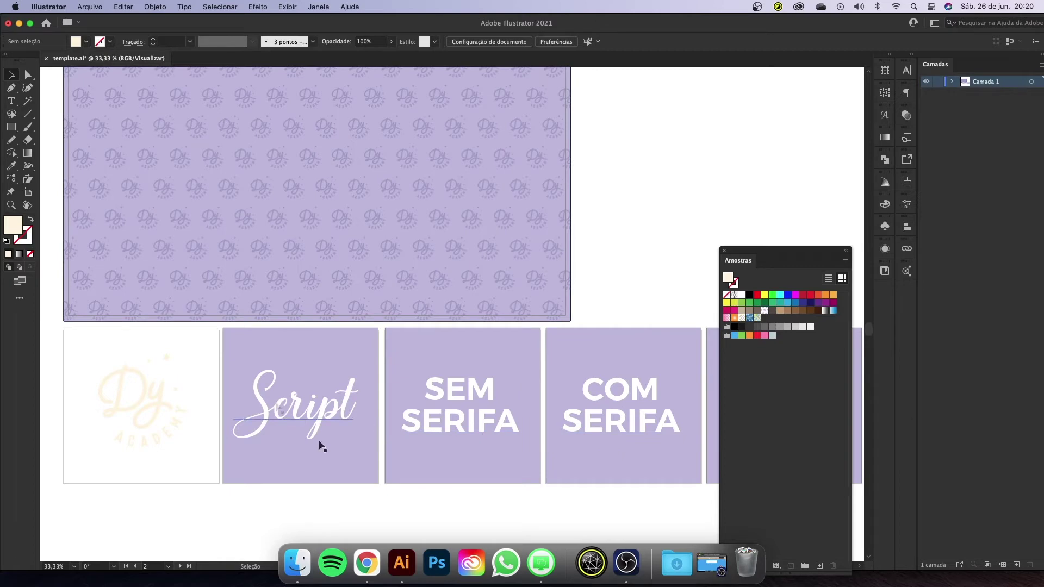
{"action": "left_click", "coordinate": [288, 569]}
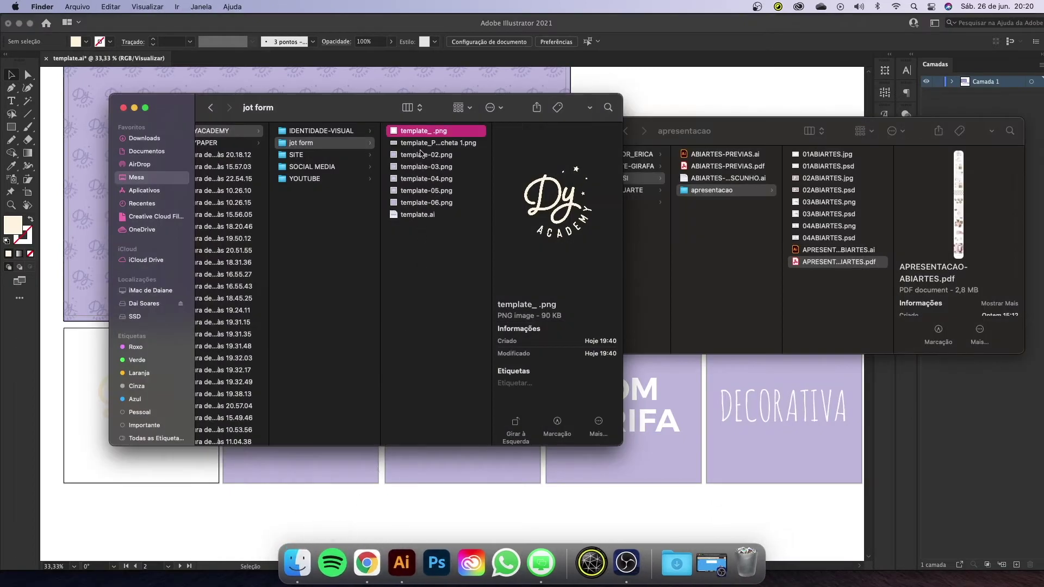
Preview the exported template PNG images in the jot form folder and switch back to the JotForm builder in Chrome
{"action": "left_click", "coordinate": [421, 144]}
{"action": "left_click", "coordinate": [419, 155]}
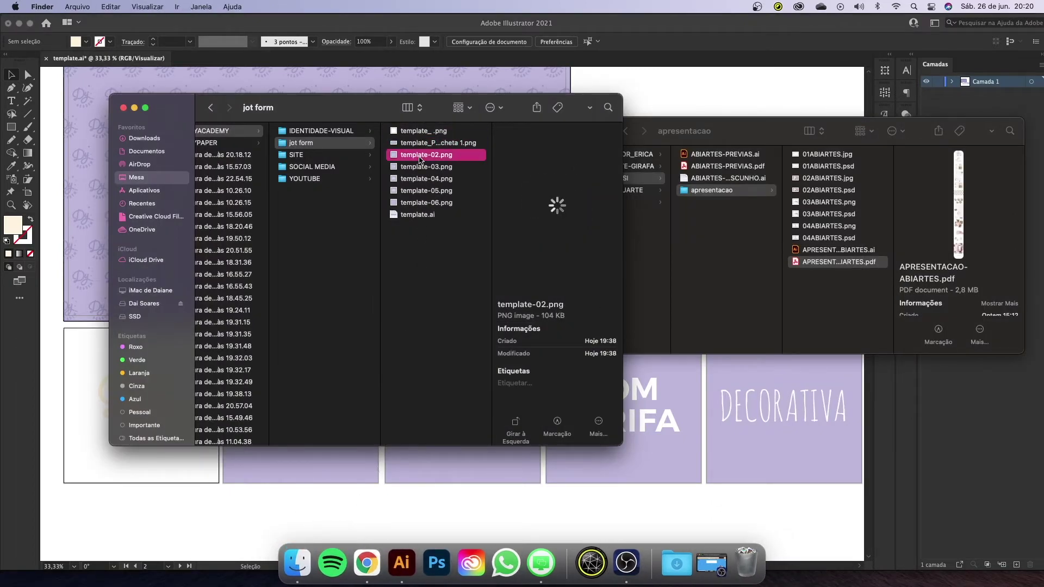
{"action": "left_click", "coordinate": [417, 179]}
{"action": "key", "text": "super+Tab"}
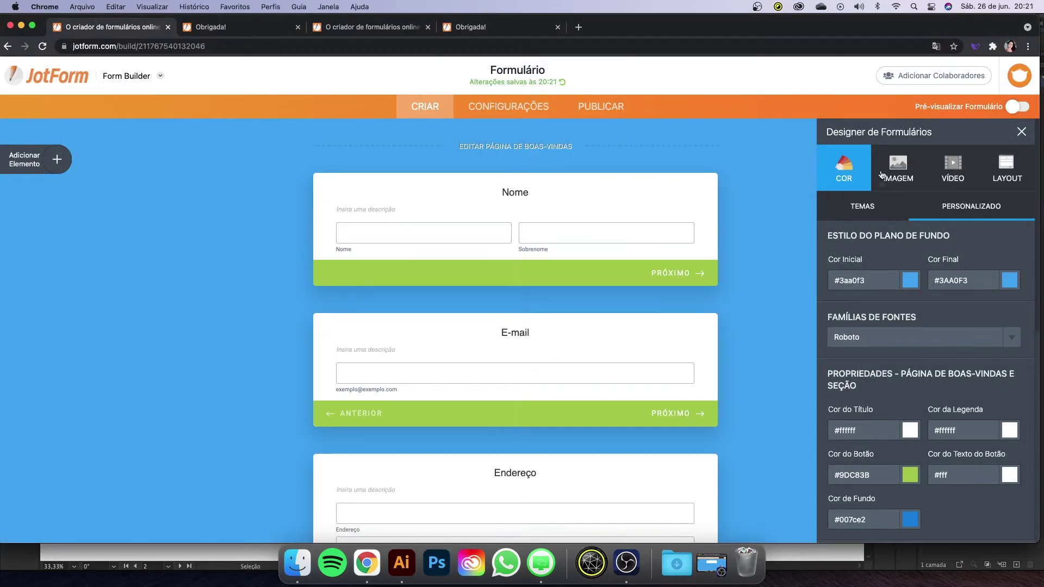
Switch the form's design to the Imagem background style and browse the ready-made image themes
{"action": "left_click", "coordinate": [898, 167]}
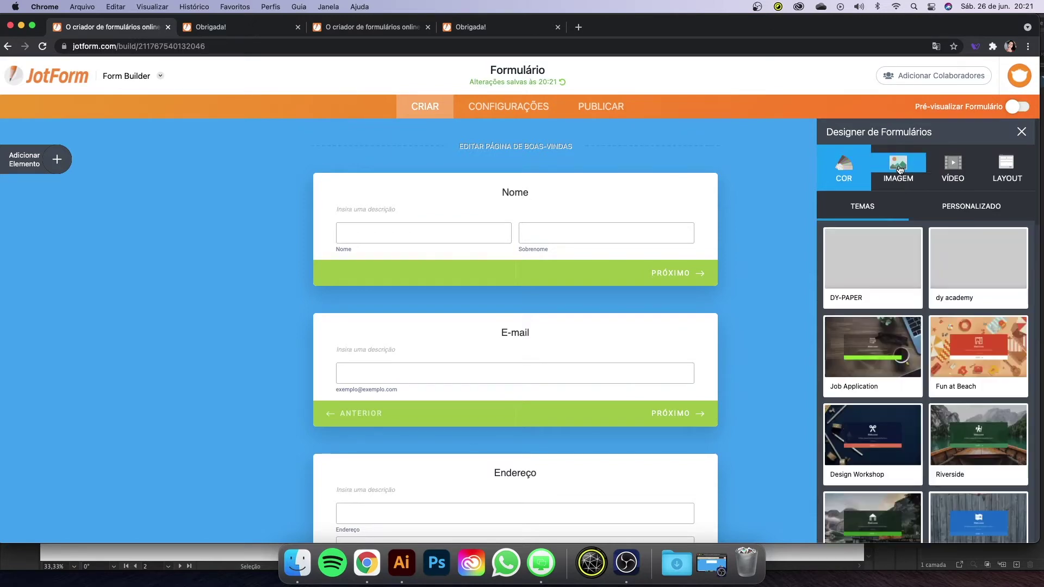
{"action": "left_click", "coordinate": [869, 347]}
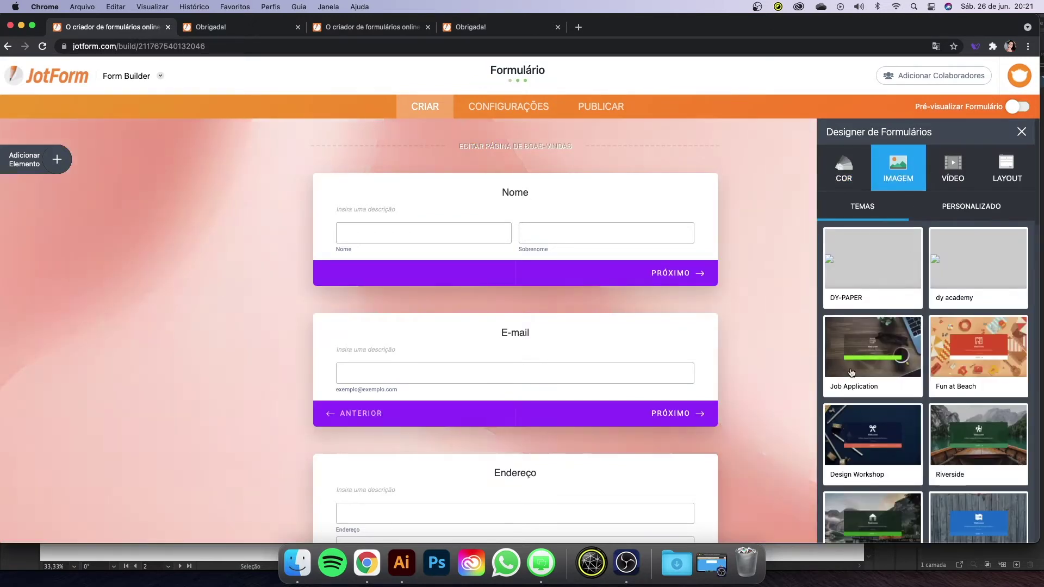
{"action": "scroll", "coordinate": [879, 371], "scroll_direction": "down", "scroll_amount": 5}
{"action": "scroll", "coordinate": [879, 372], "scroll_direction": "down", "scroll_amount": 10}
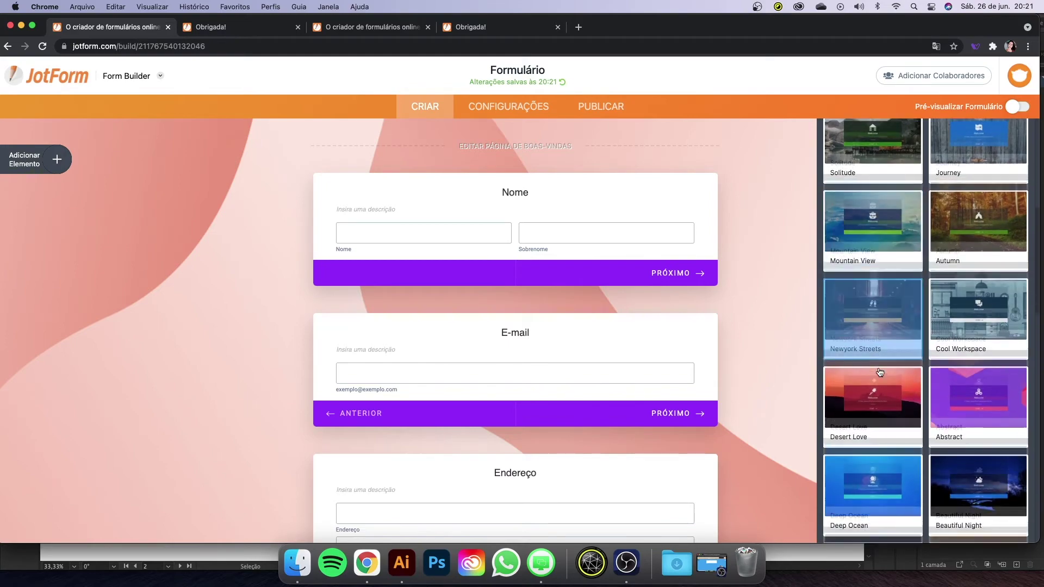
{"action": "scroll", "coordinate": [879, 372], "scroll_direction": "down", "scroll_amount": 15}
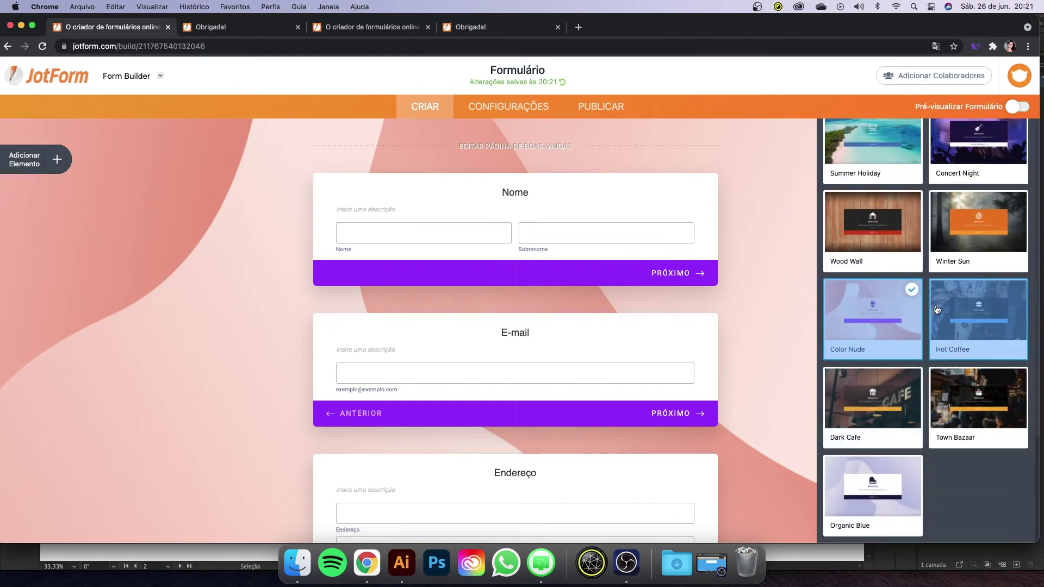
{"action": "scroll", "coordinate": [891, 305], "scroll_direction": "up", "scroll_amount": 20}
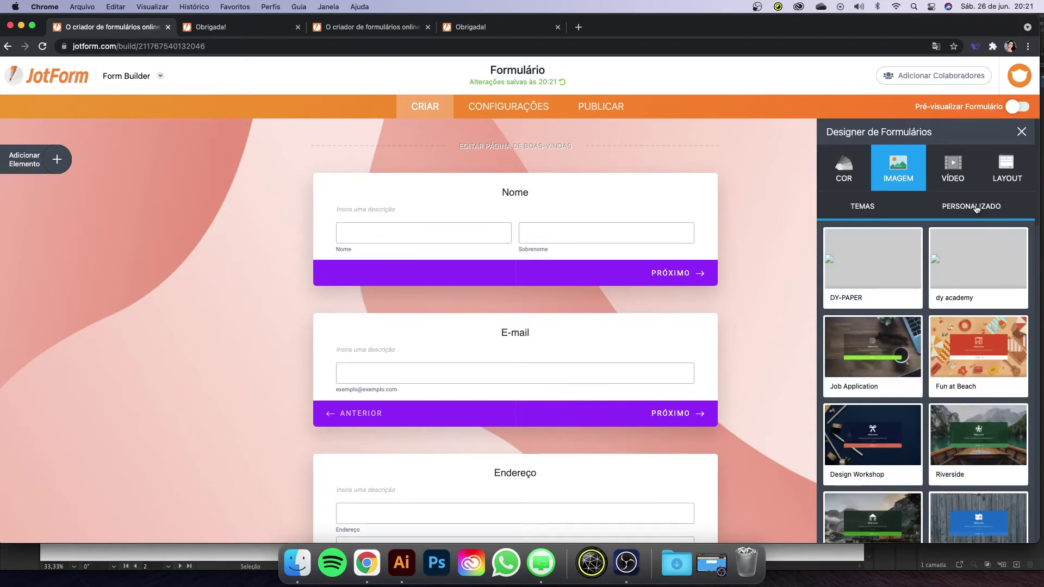
Replace the form's custom background image with template_Prancheta 1.png from the jot form folder and check it behind the questions
{"action": "left_click", "coordinate": [976, 207]}
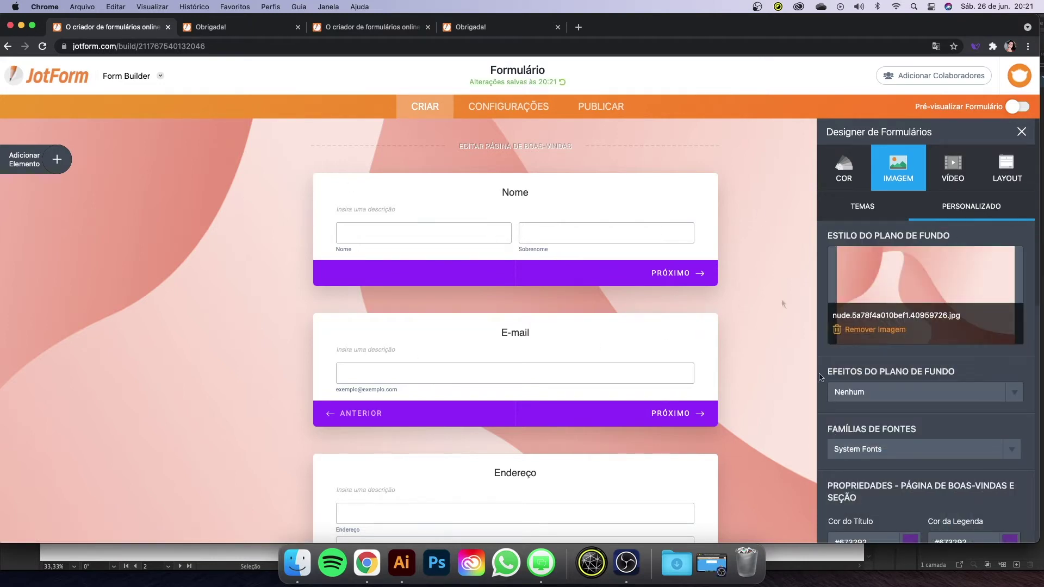
{"action": "left_click", "coordinate": [865, 332]}
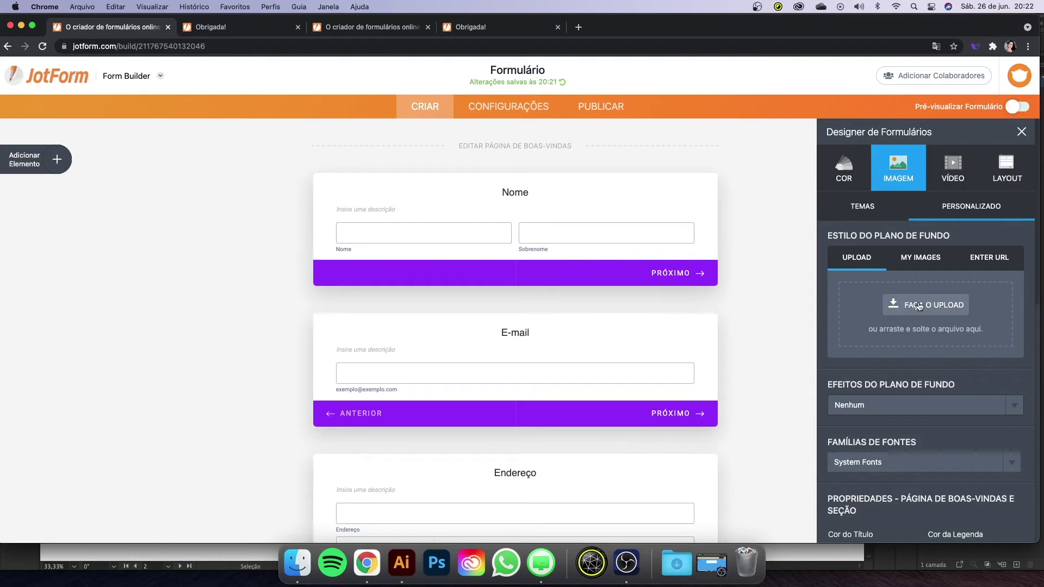
{"action": "left_click", "coordinate": [298, 560]}
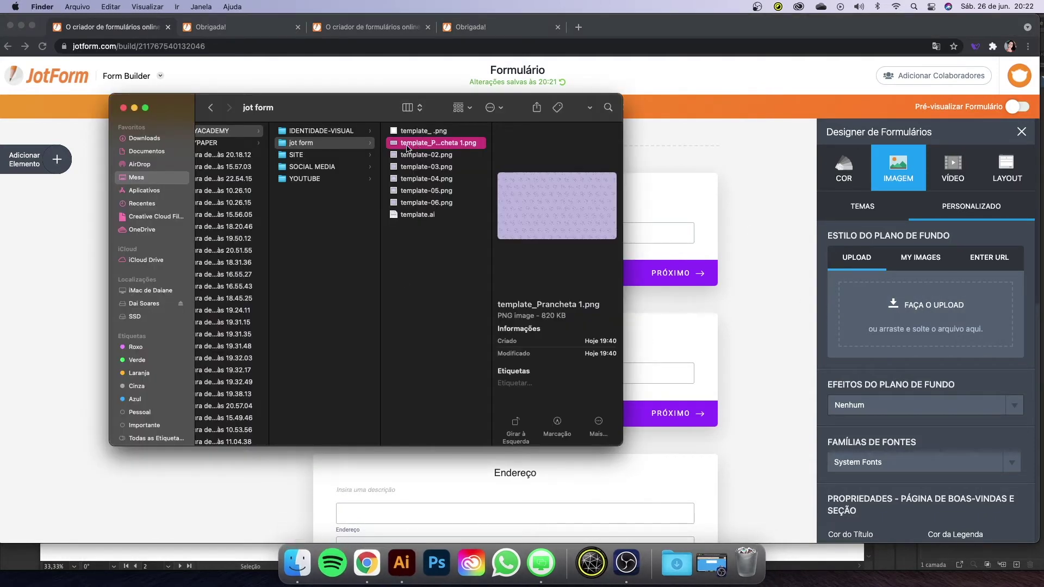
{"action": "left_click_drag", "start_coordinate": [419, 147], "coordinate": [927, 314]}
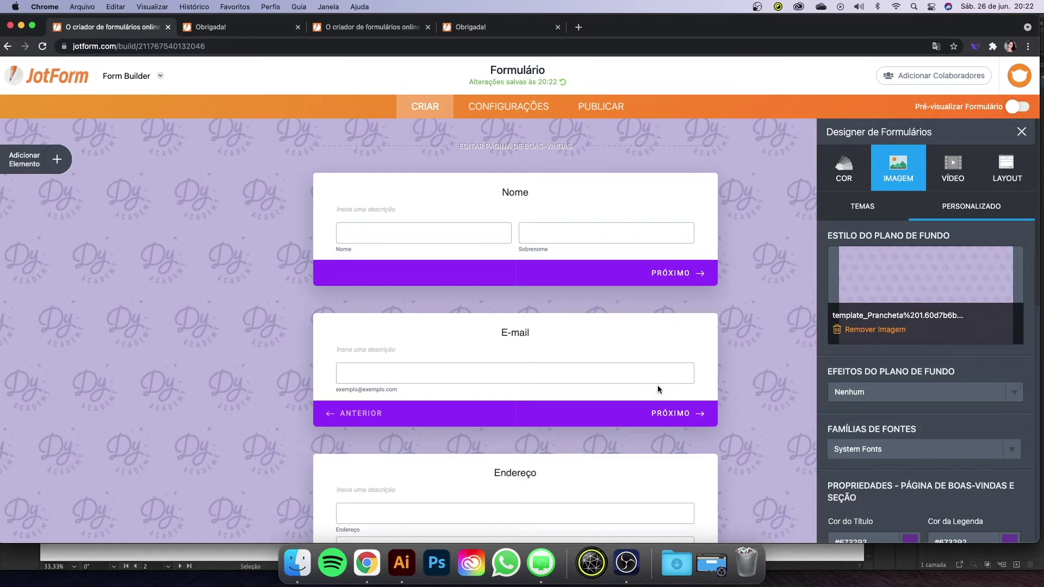
{"action": "scroll", "coordinate": [770, 384], "scroll_direction": "down", "scroll_amount": 5}
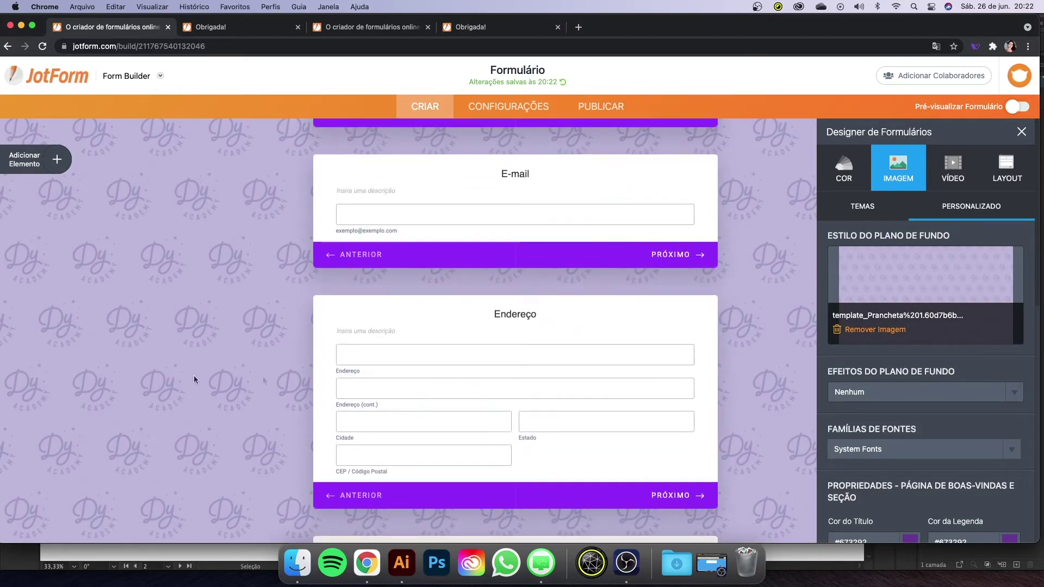
{"action": "scroll", "coordinate": [804, 282], "scroll_direction": "up", "scroll_amount": 3}
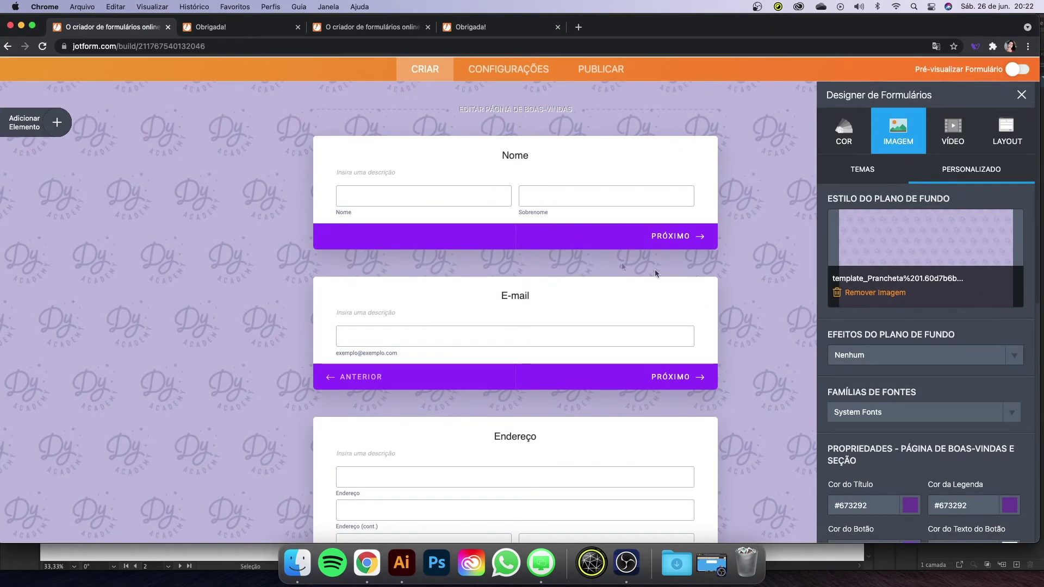
{"action": "scroll", "coordinate": [694, 282], "scroll_direction": "up", "scroll_amount": 2}
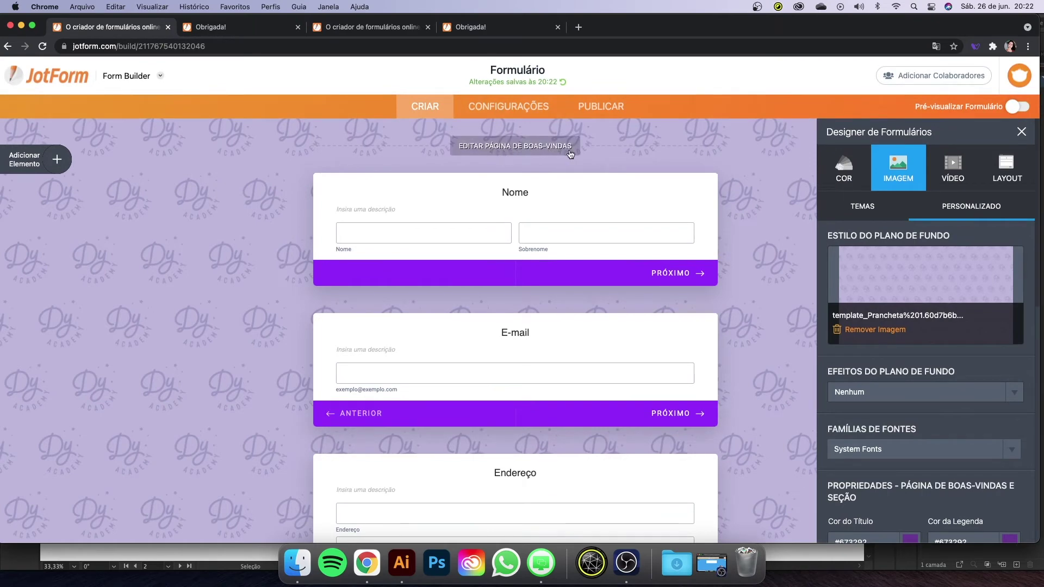
Add a welcome page to the form and bring up the welcome page colour properties in the Designer de Formulários
{"action": "left_click", "coordinate": [507, 146]}
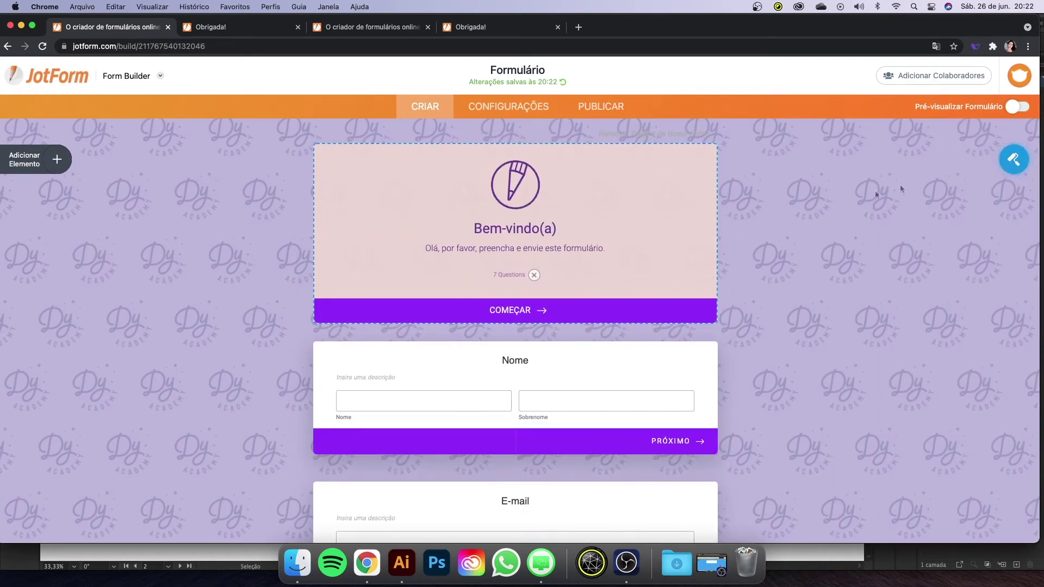
{"action": "left_click", "coordinate": [1014, 159]}
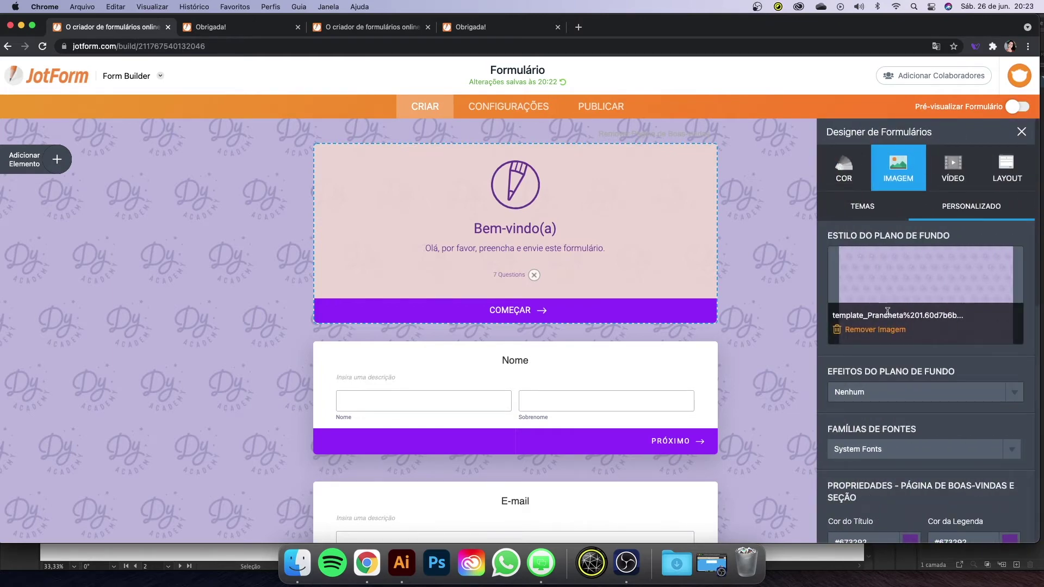
{"action": "scroll", "coordinate": [917, 344], "scroll_direction": "down", "scroll_amount": 4}
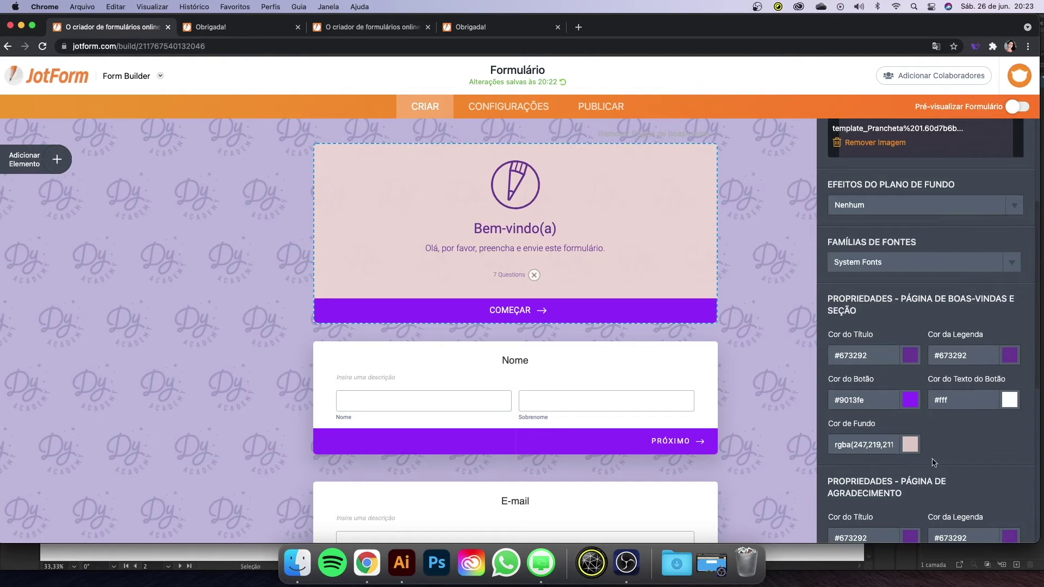
{"action": "scroll", "coordinate": [933, 462], "scroll_direction": "down", "scroll_amount": 1}
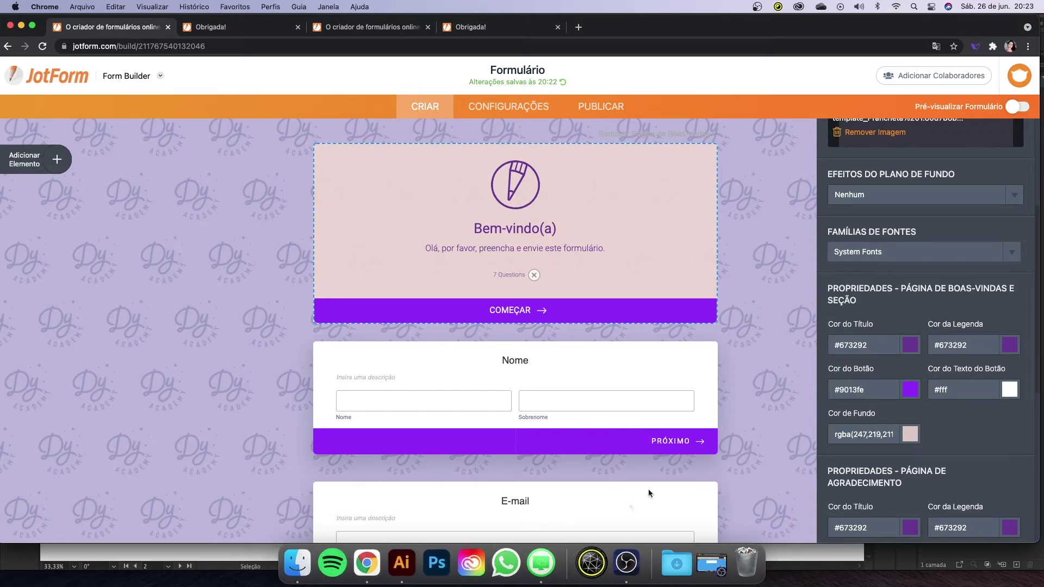
Switch to Illustrator and copy the hex code beb5db from the fill of the SEM SERIFA artboard's background rectangle
{"action": "left_click", "coordinate": [402, 563]}
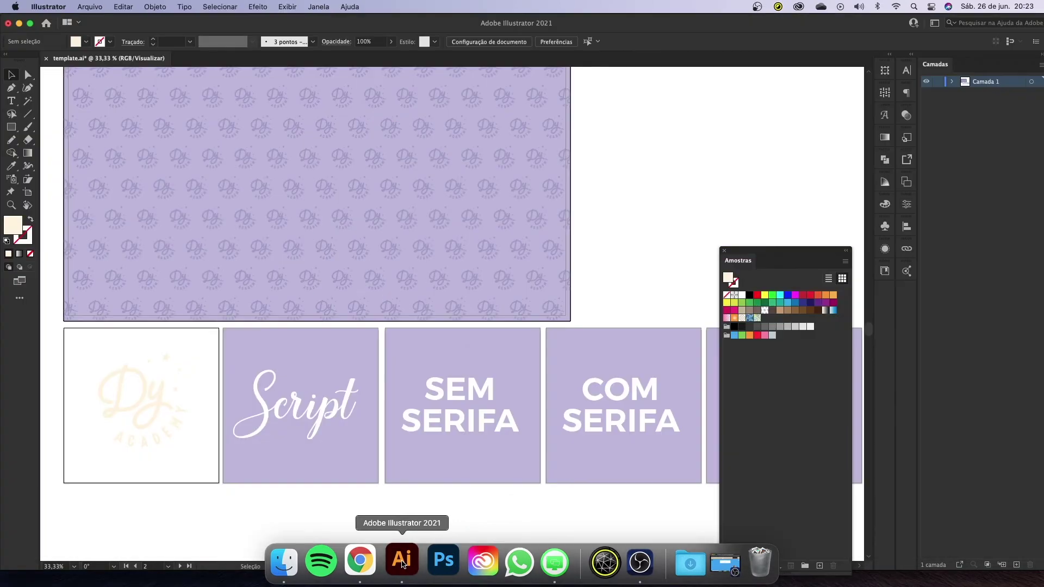
{"action": "left_click", "coordinate": [446, 350]}
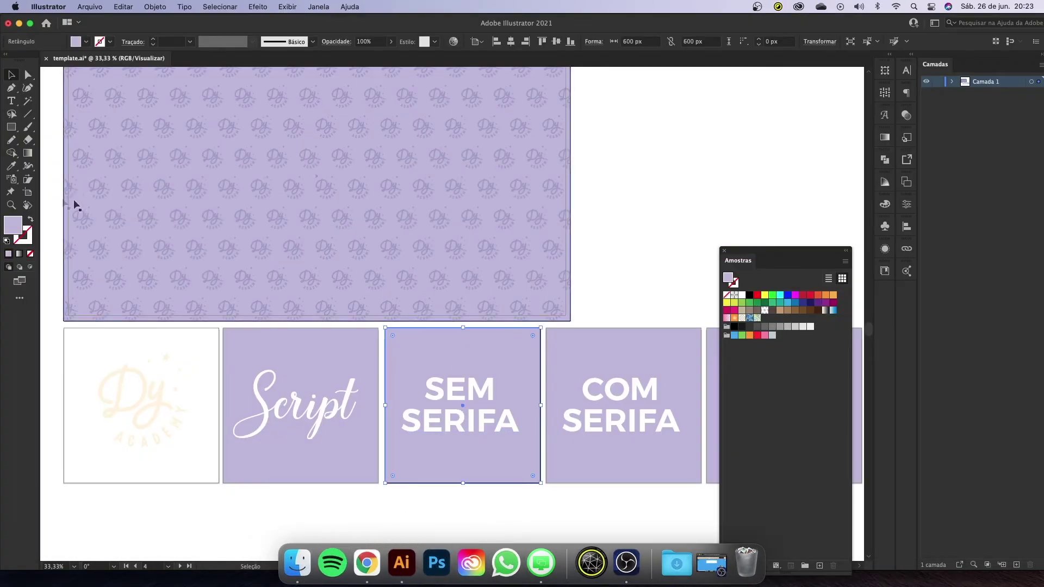
{"action": "double_click", "coordinate": [13, 228]}
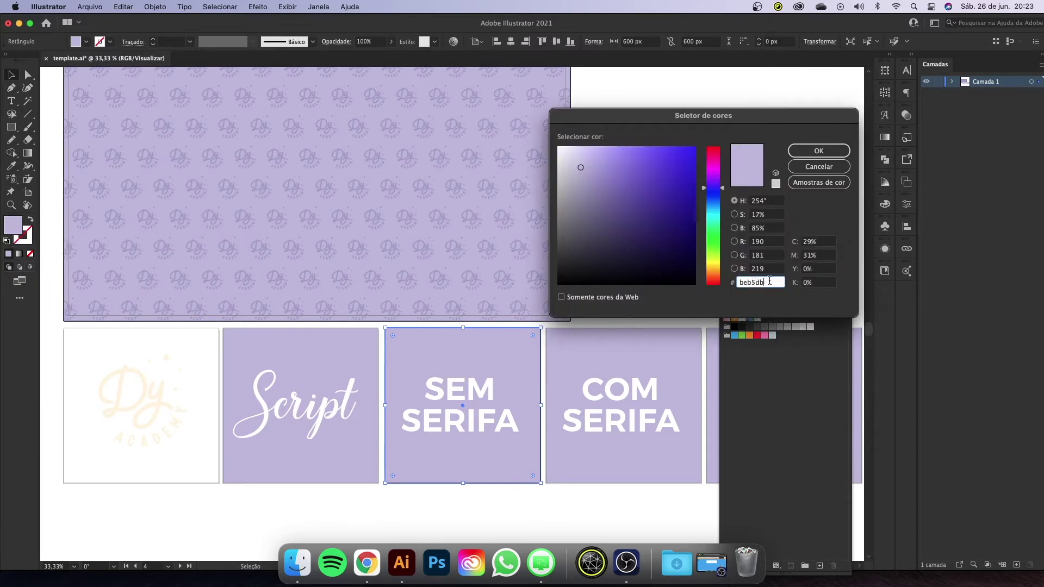
{"action": "key", "text": "ctrl+c"}
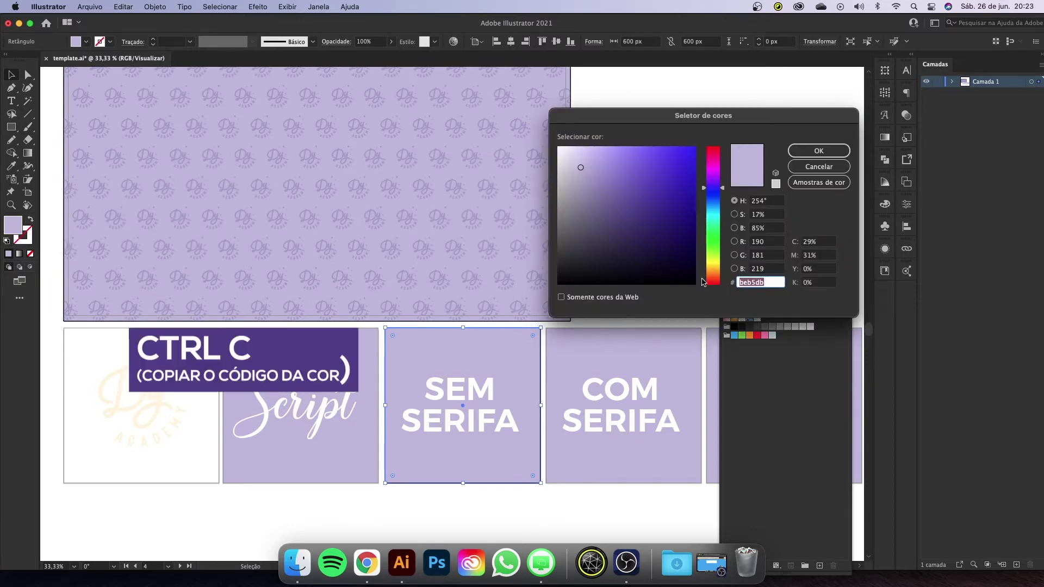
Return to JotForm in Chrome and set the welcome page's background colour to #beb5db
{"action": "left_click", "coordinate": [368, 561]}
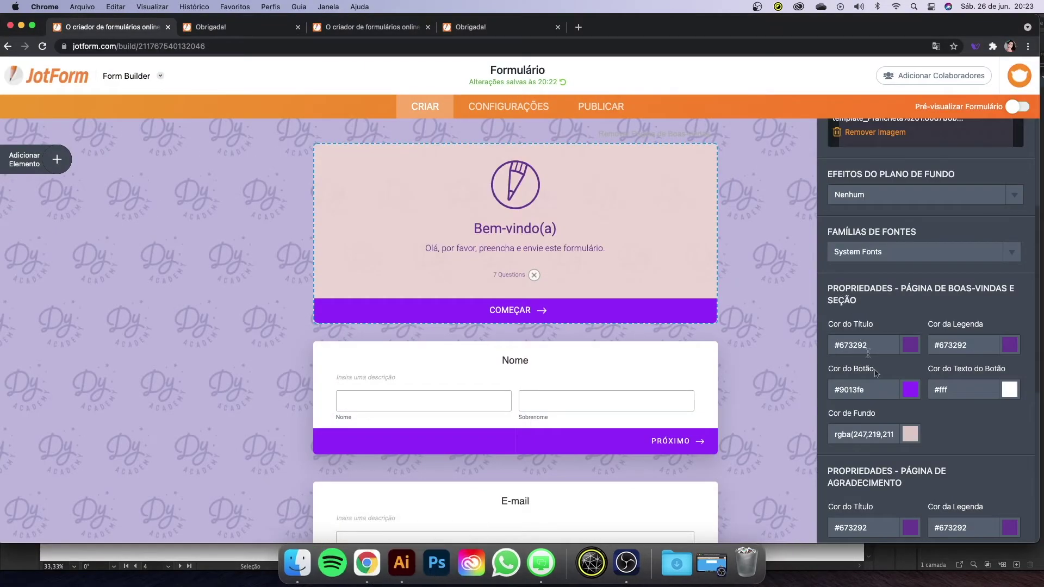
{"action": "left_click", "coordinate": [910, 434]}
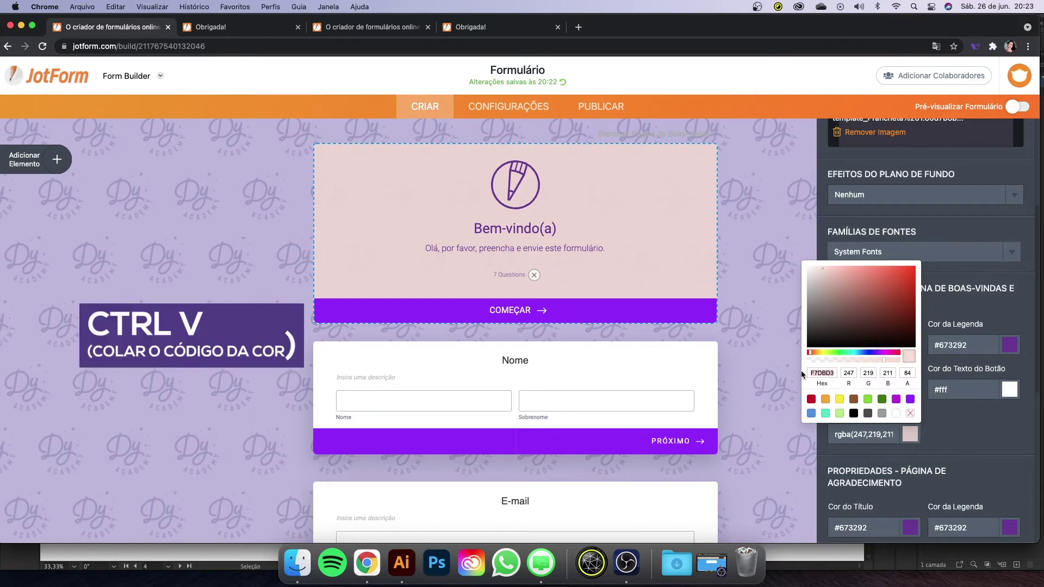
{"action": "key", "text": "super+v"}
{"action": "key", "text": "Return"}
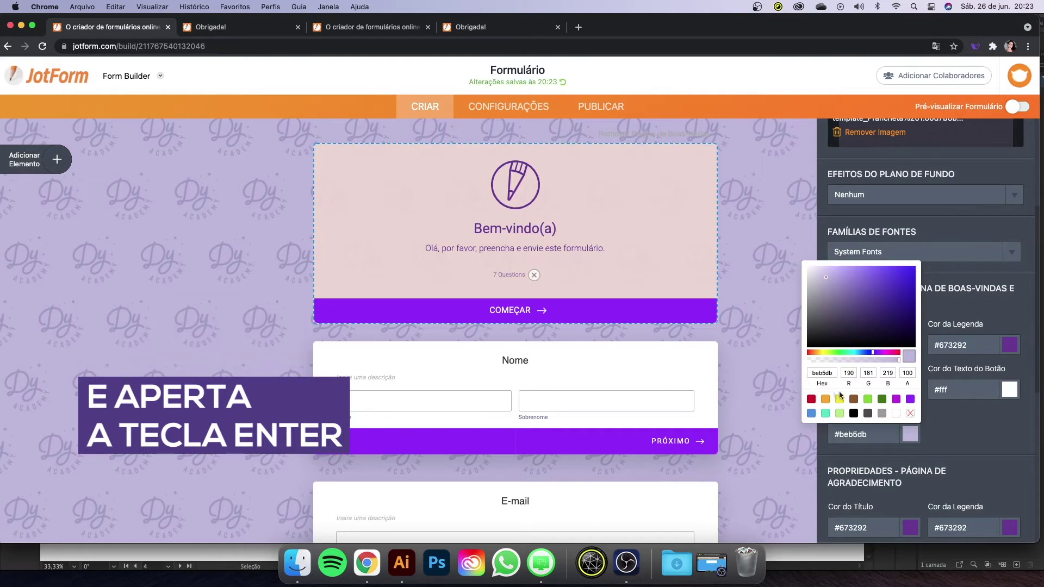
Lower the welcome page background's opacity to 75 and darken its colour slightly to B2A8D3
{"action": "left_click_drag", "start_coordinate": [898, 360], "coordinate": [895, 359]}
{"action": "left_click", "coordinate": [888, 360]}
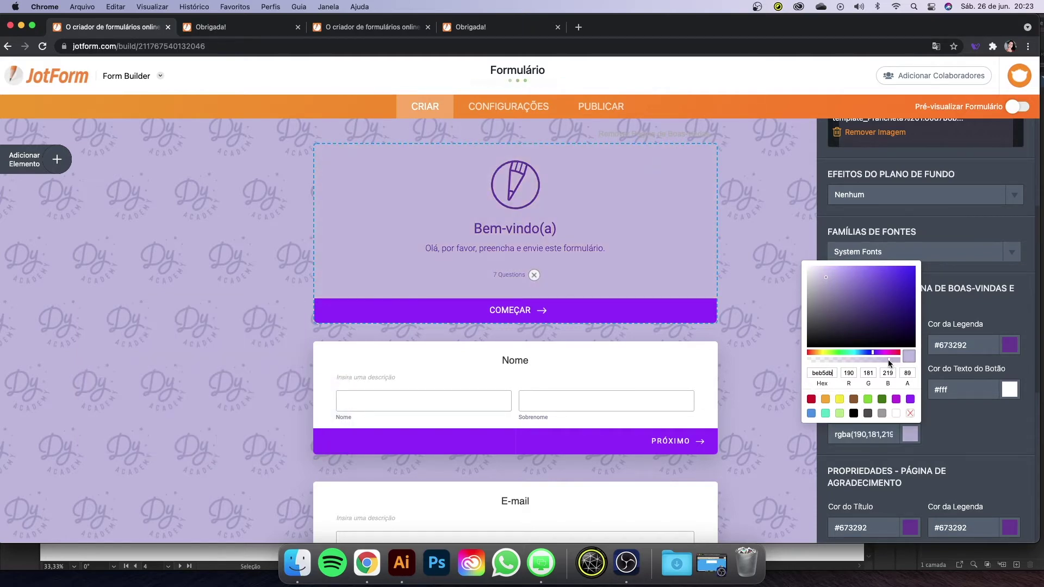
{"action": "left_click_drag", "start_coordinate": [888, 360], "coordinate": [880, 359]}
{"action": "left_click", "coordinate": [875, 360]}
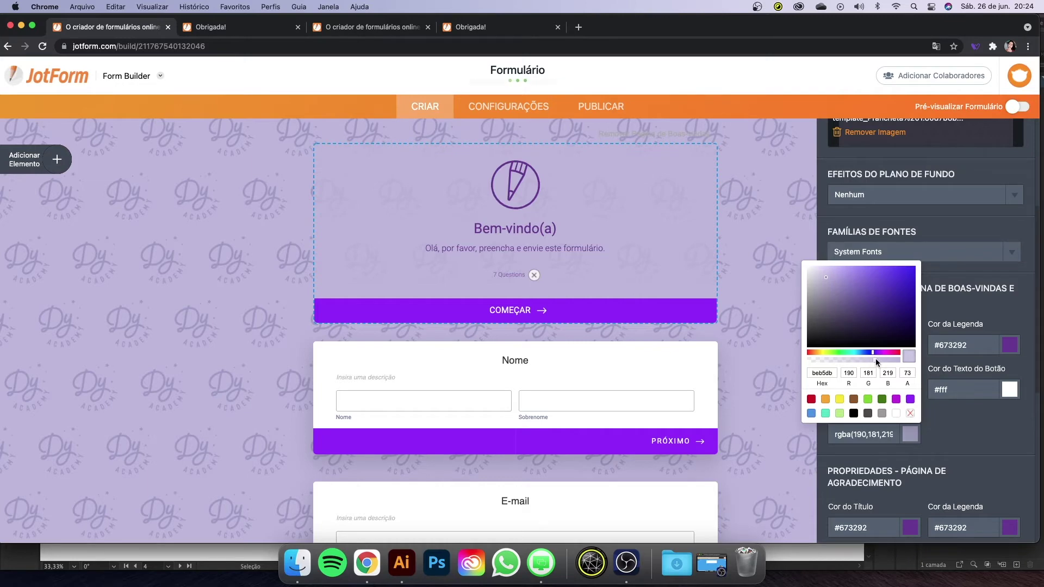
{"action": "left_click", "coordinate": [908, 373]}
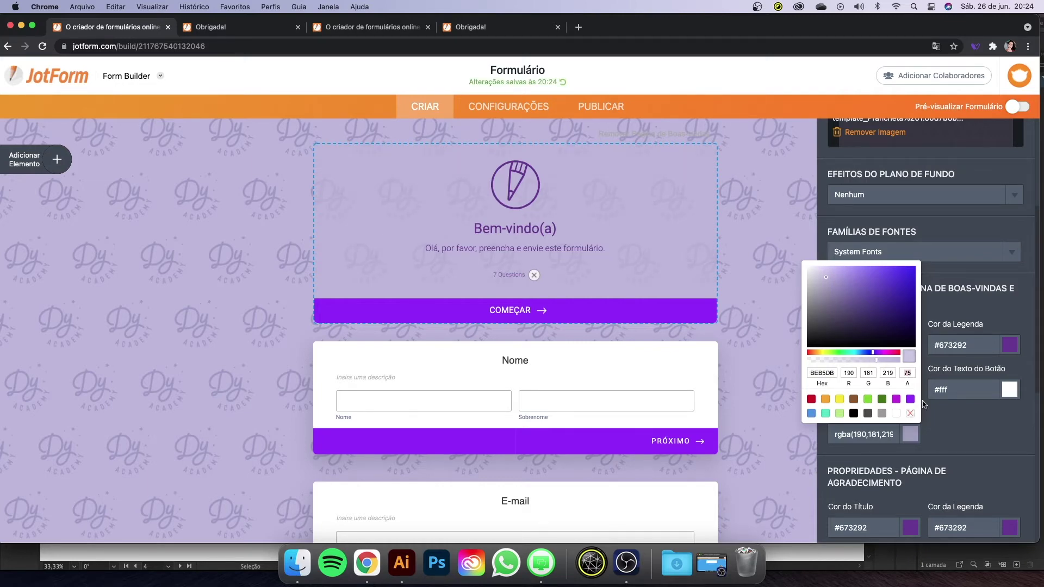
{"action": "left_click_drag", "start_coordinate": [826, 276], "coordinate": [827, 279]}
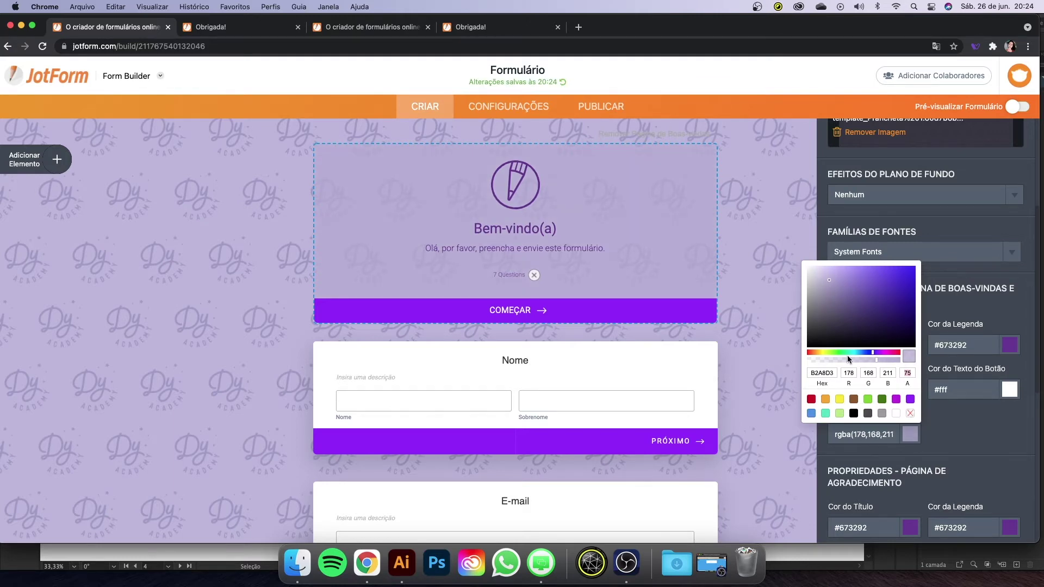
Set the welcome page's button text colour to #fafafa and its button colour to #beb5db
{"action": "left_click", "coordinate": [944, 389]}
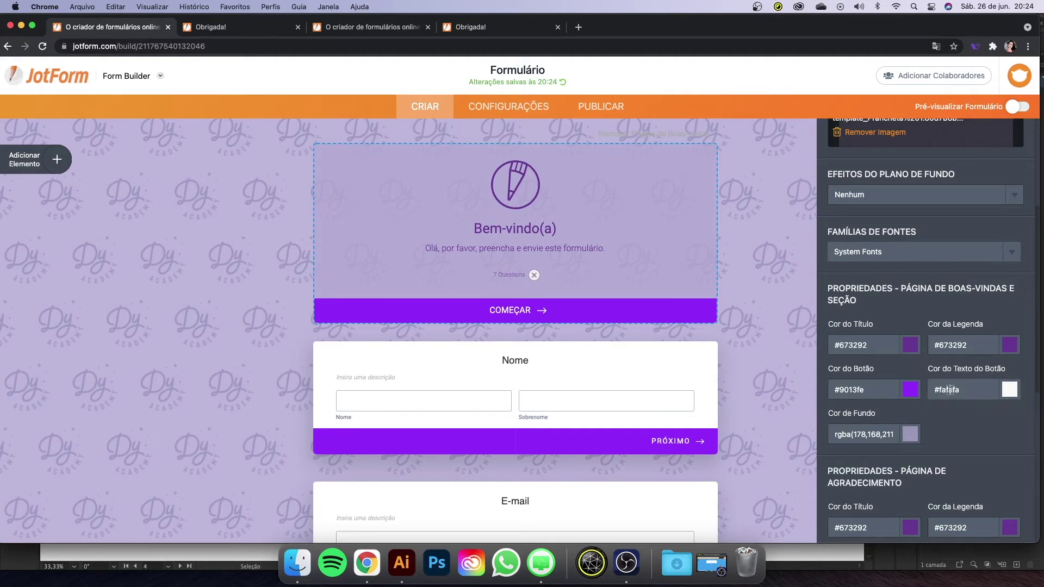
{"action": "left_click", "coordinate": [910, 389]}
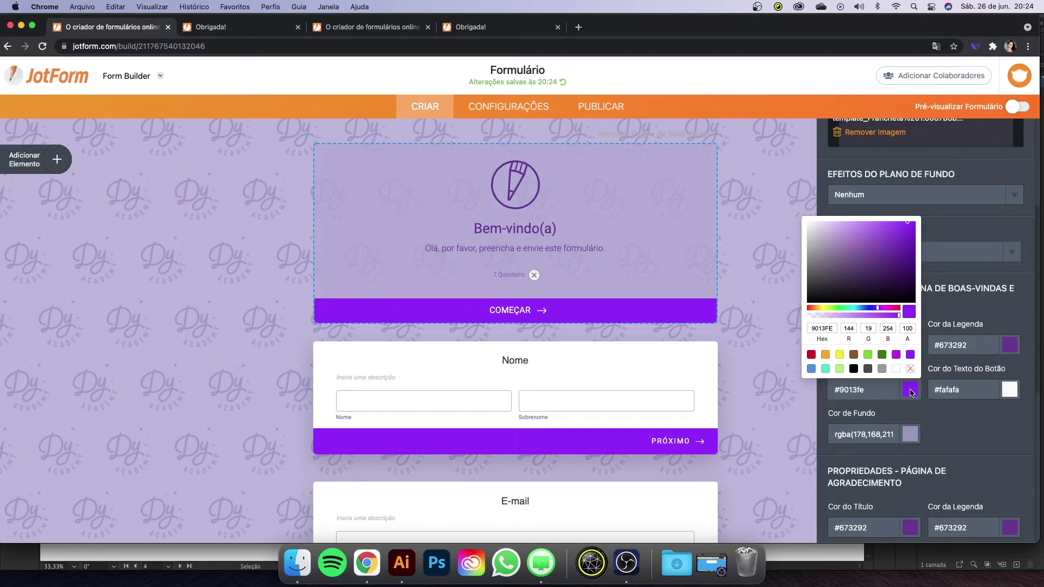
{"action": "left_click_drag", "start_coordinate": [832, 329], "coordinate": [815, 329]}
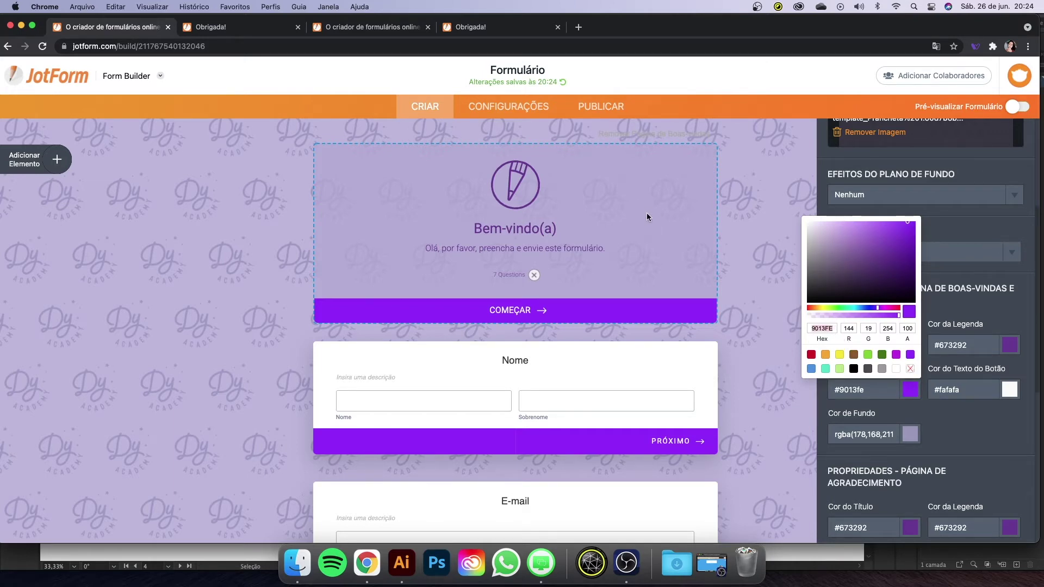
{"action": "key", "text": "super+v"}
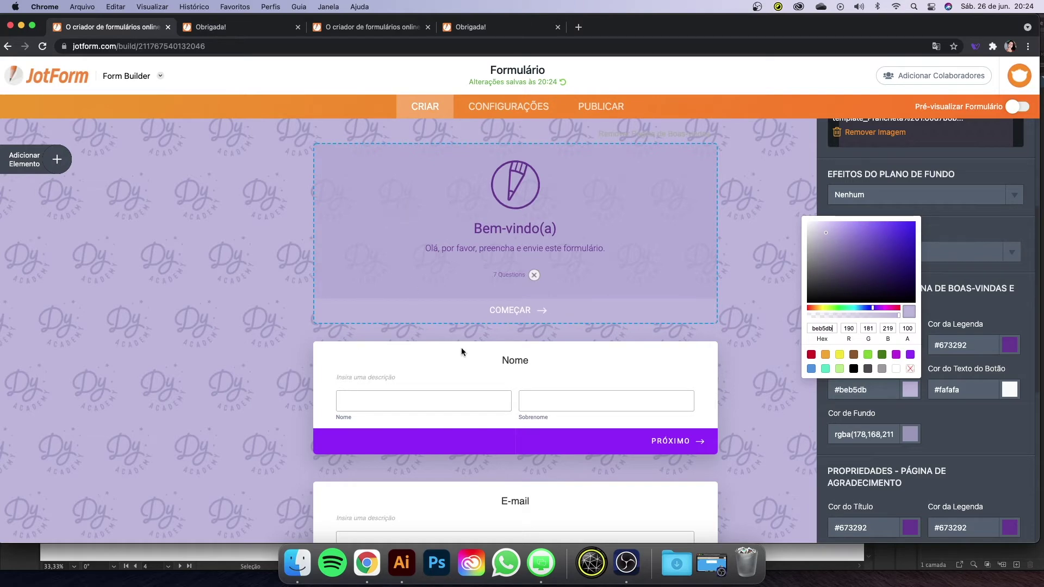
Switch to Illustrator and copy the hex code fff3dd from the fill of the Dy Academy logo
{"action": "left_click", "coordinate": [401, 563]}
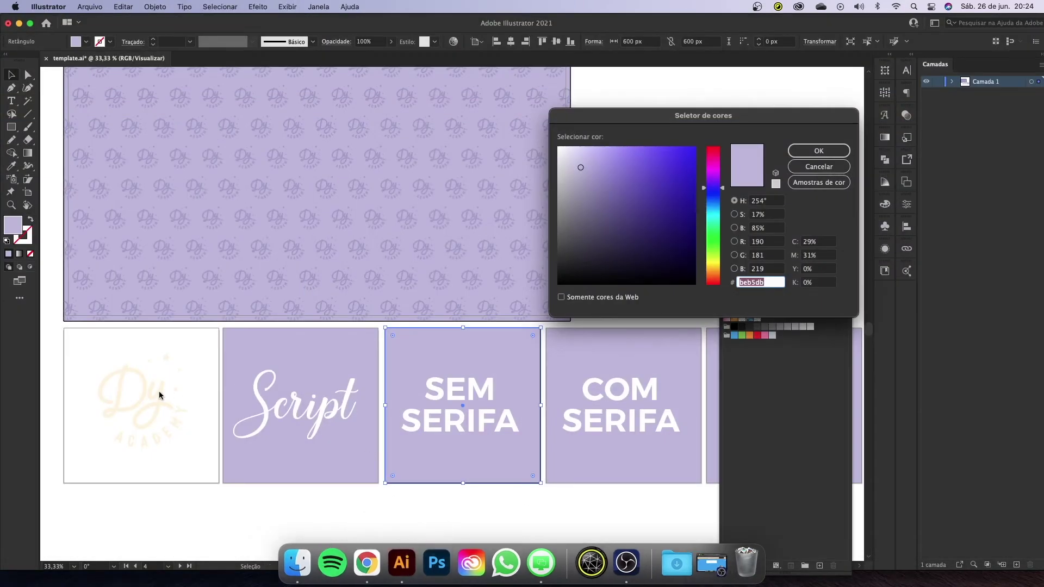
{"action": "left_click", "coordinate": [819, 166]}
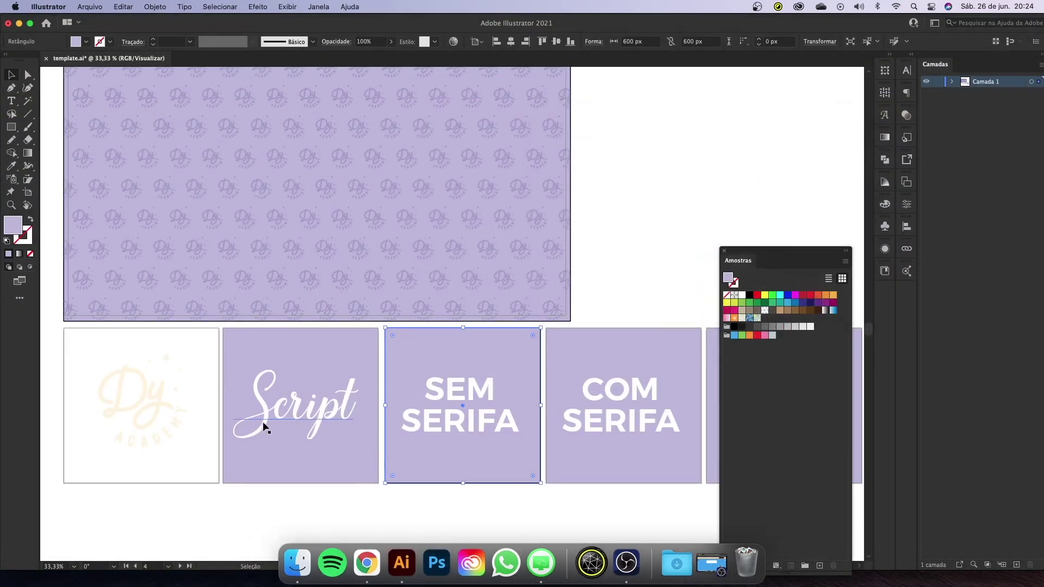
{"action": "left_click", "coordinate": [158, 400]}
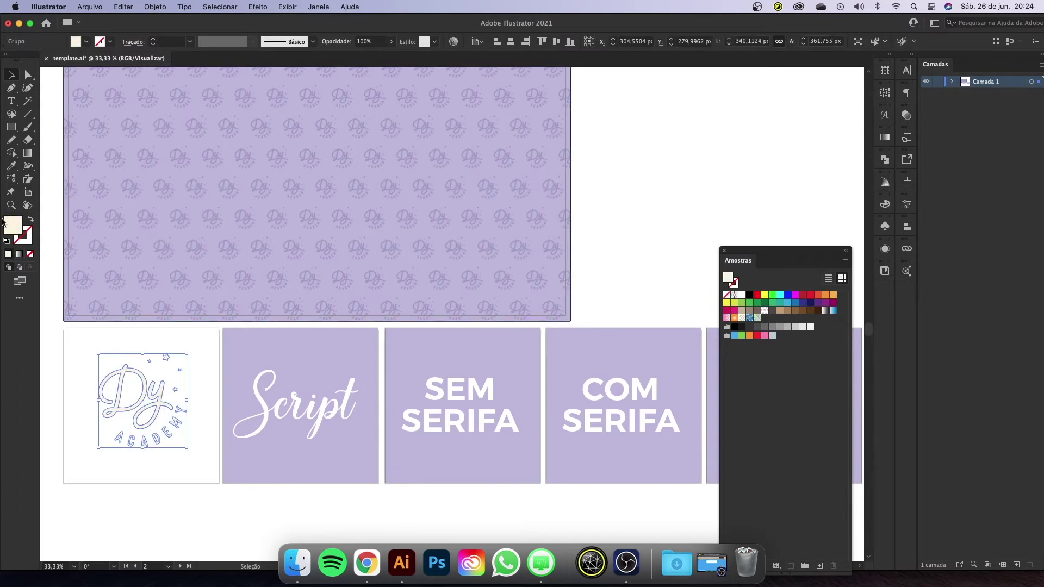
{"action": "double_click", "coordinate": [17, 228]}
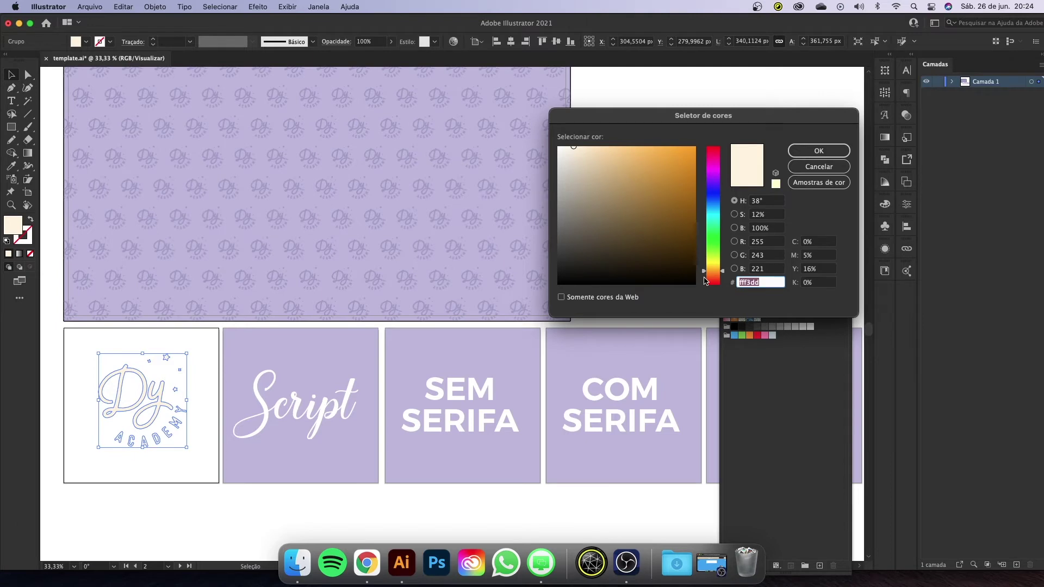
Return to JotForm in Chrome and set the welcome page's button colour to #fff3dd
{"action": "left_click", "coordinate": [367, 563]}
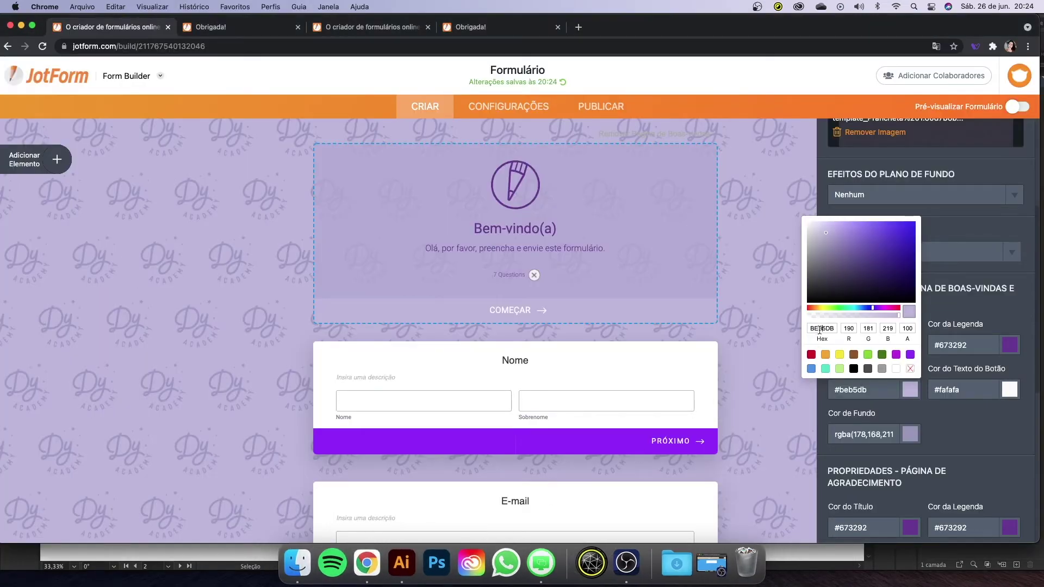
{"action": "left_click_drag", "start_coordinate": [810, 327], "coordinate": [830, 328]}
{"action": "key", "text": "super+v"}
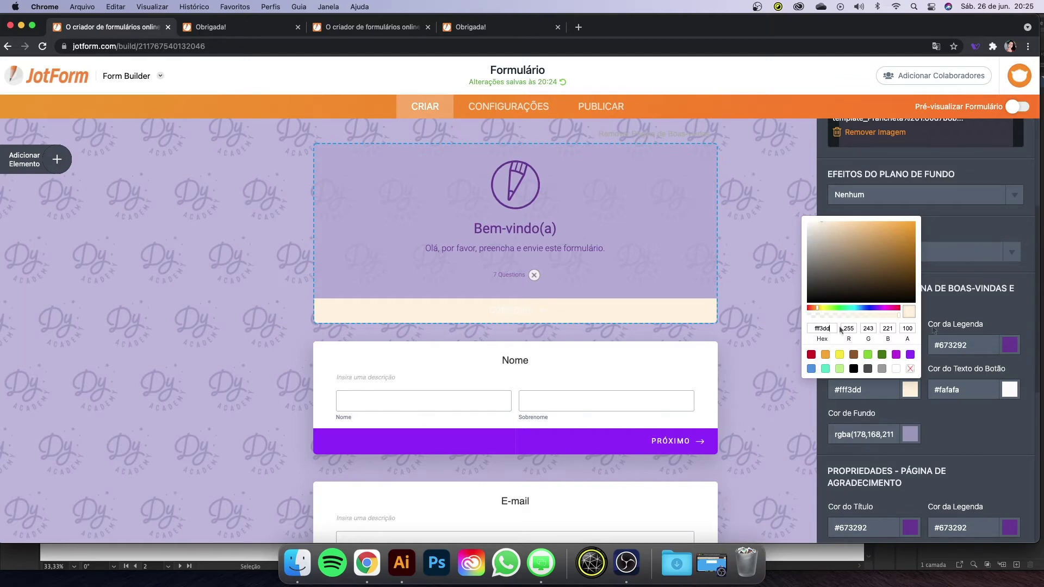
{"action": "left_click", "coordinate": [997, 332]}
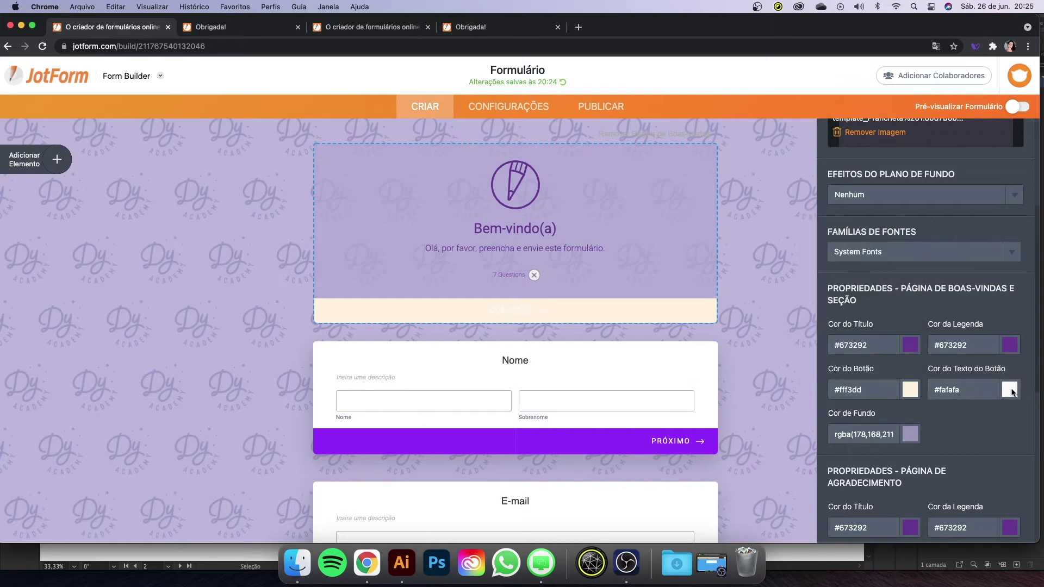
Get the lilac fill code from the Script artboard in Illustrator and set JotForm's welcome button text colour to #beb5db
{"action": "left_click", "coordinate": [1010, 389]}
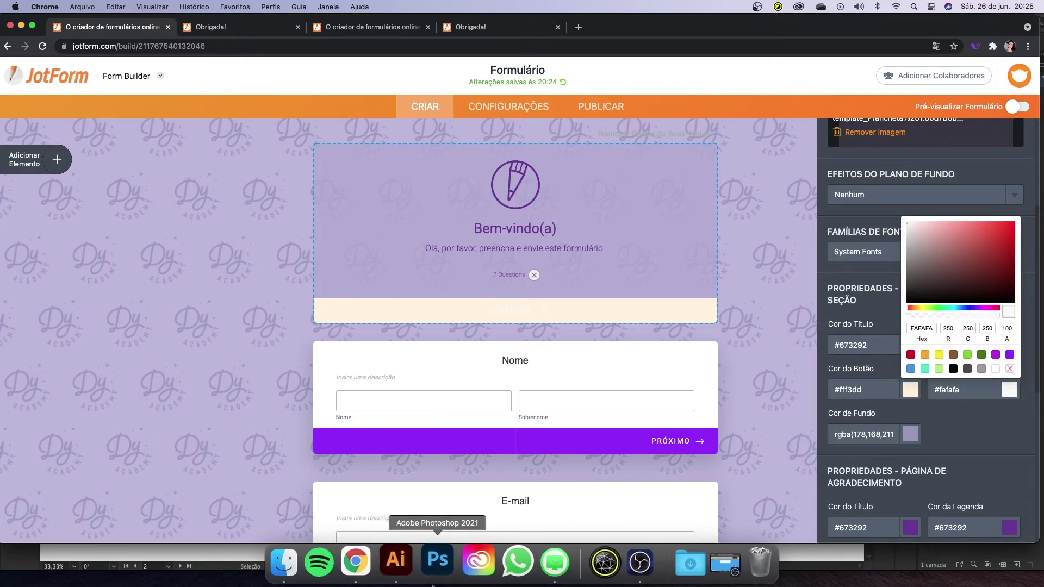
{"action": "left_click", "coordinate": [401, 565]}
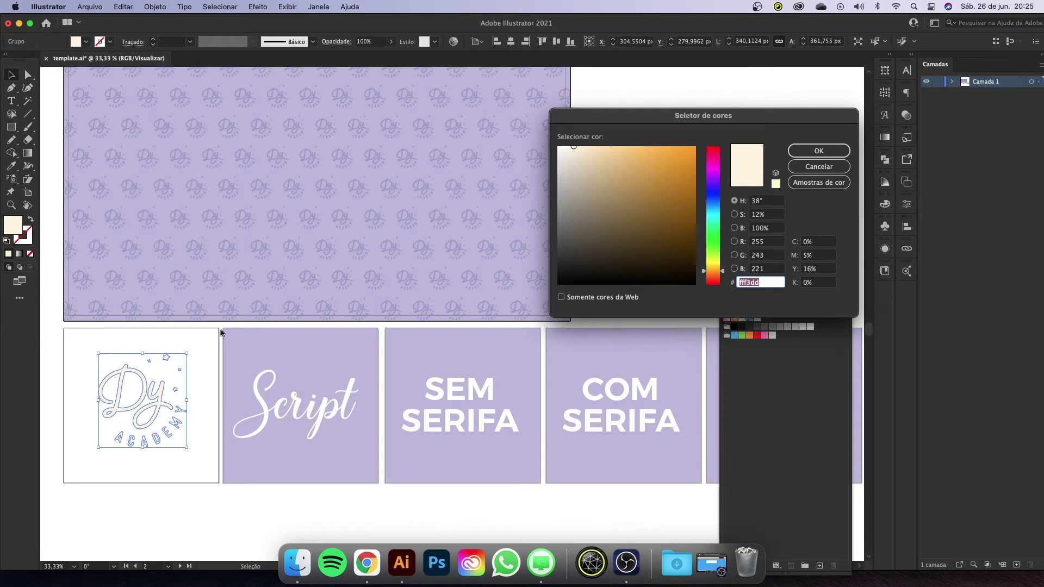
{"action": "left_click", "coordinate": [807, 169]}
{"action": "left_click", "coordinate": [96, 259]}
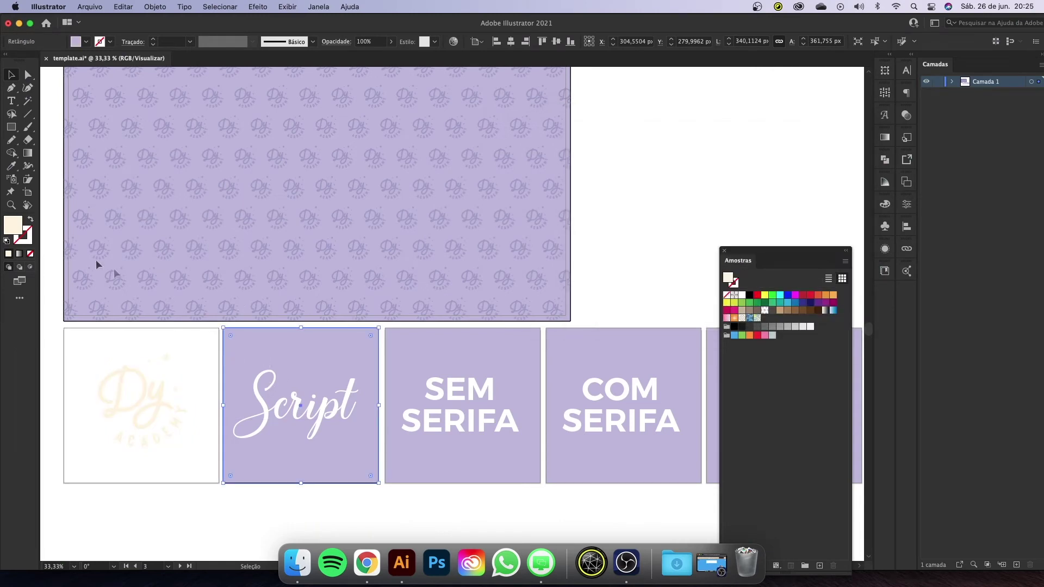
{"action": "key", "text": "super+Tab"}
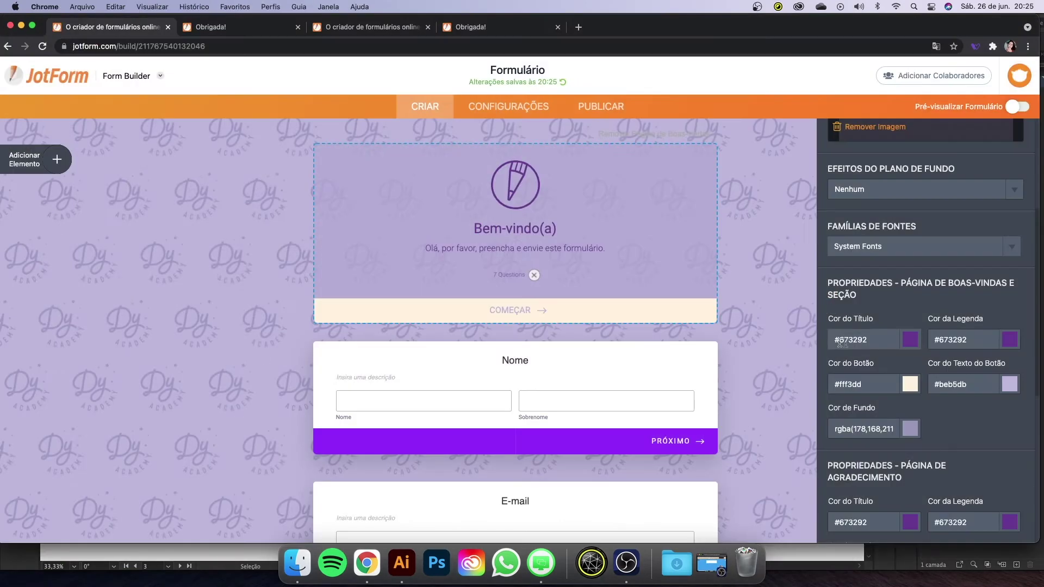
Try the near-white #faf8fc and the vivid purple #7f00ff as the welcome page's title colour
{"action": "left_click", "coordinate": [915, 341]}
{"action": "left_click_drag", "start_coordinate": [823, 365], "coordinate": [808, 356]}
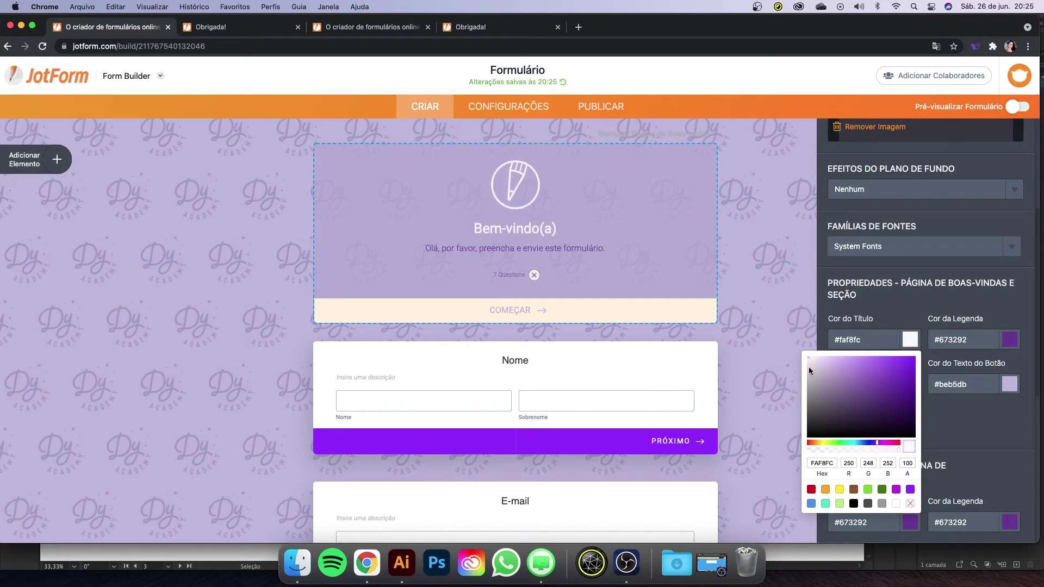
{"action": "left_click_drag", "start_coordinate": [807, 354], "coordinate": [915, 356]}
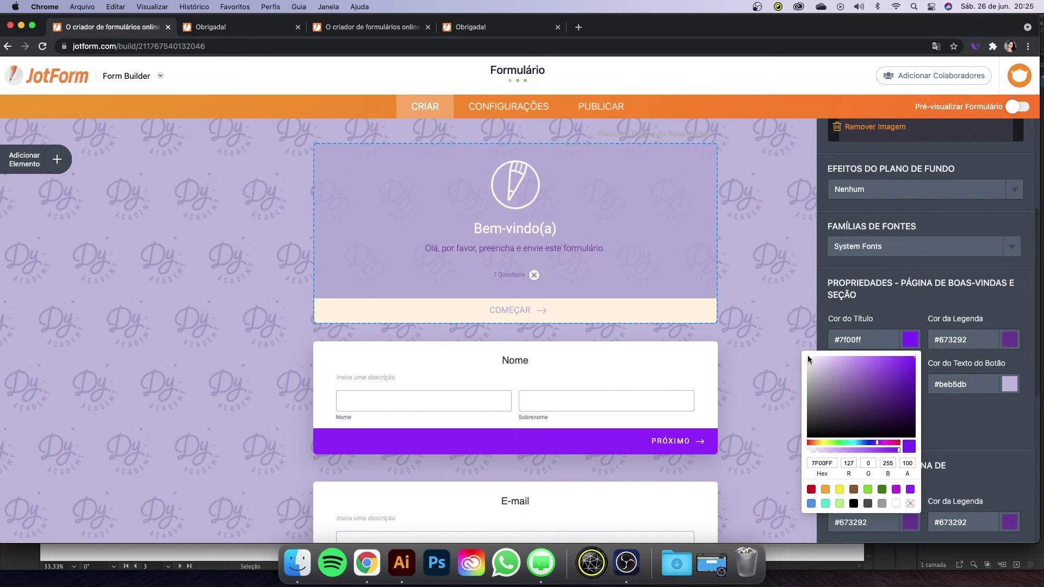
{"action": "left_click", "coordinate": [976, 374]}
Copy the welcome page's button colour code and set the title colour to #fff3dd
{"action": "left_click", "coordinate": [864, 385]}
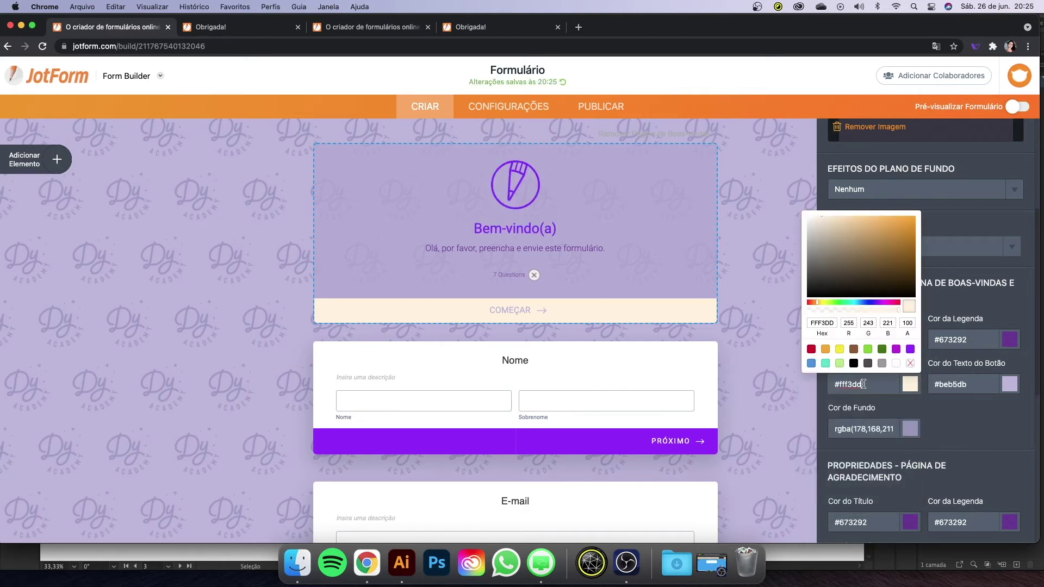
{"action": "left_click_drag", "start_coordinate": [864, 385], "coordinate": [819, 385]}
{"action": "key", "text": "super+c"}
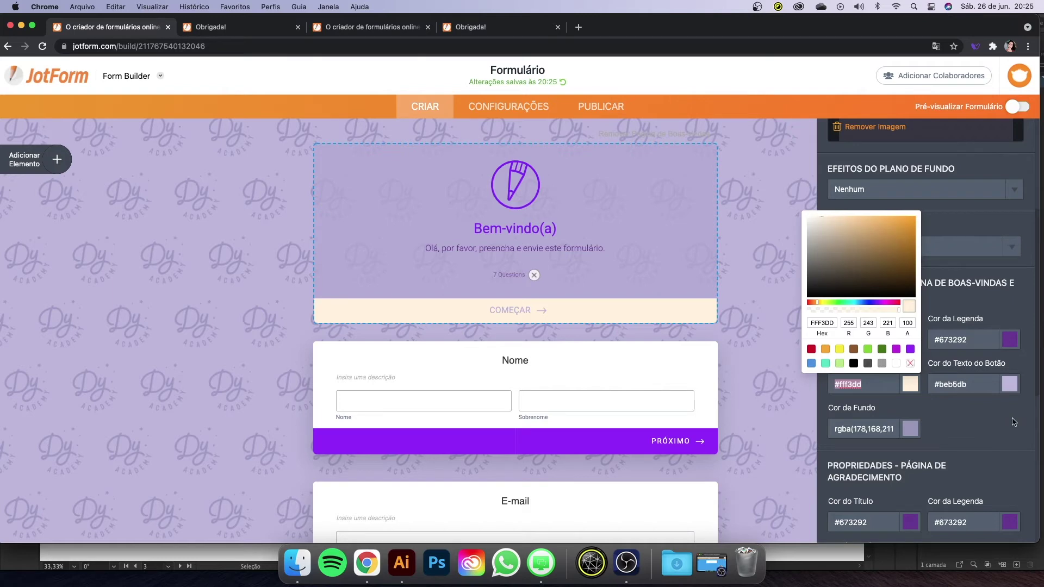
{"action": "left_click", "coordinate": [824, 340]}
{"action": "triple_click", "coordinate": [824, 339]}
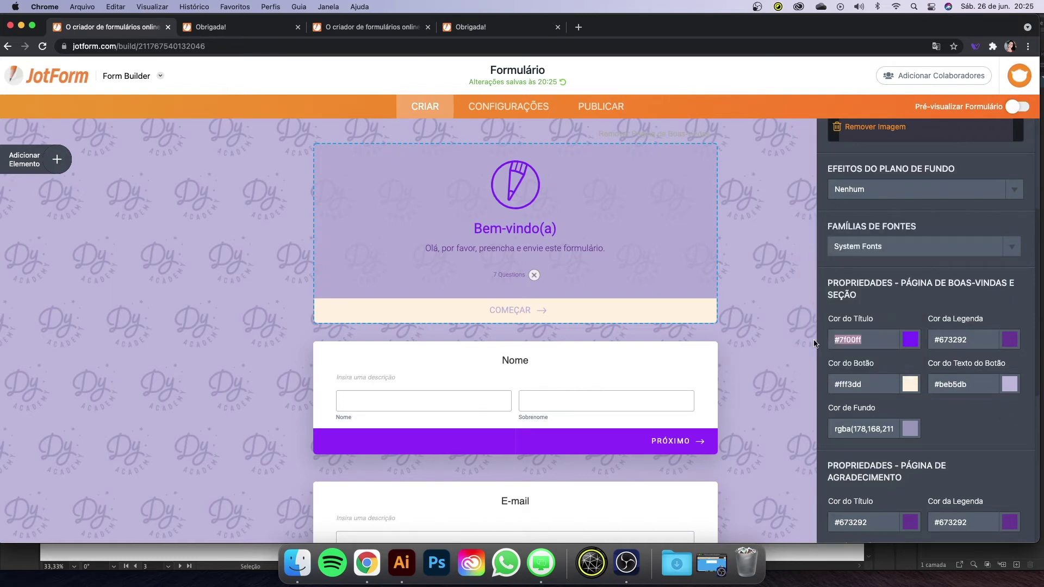
{"action": "key", "text": "super+v"}
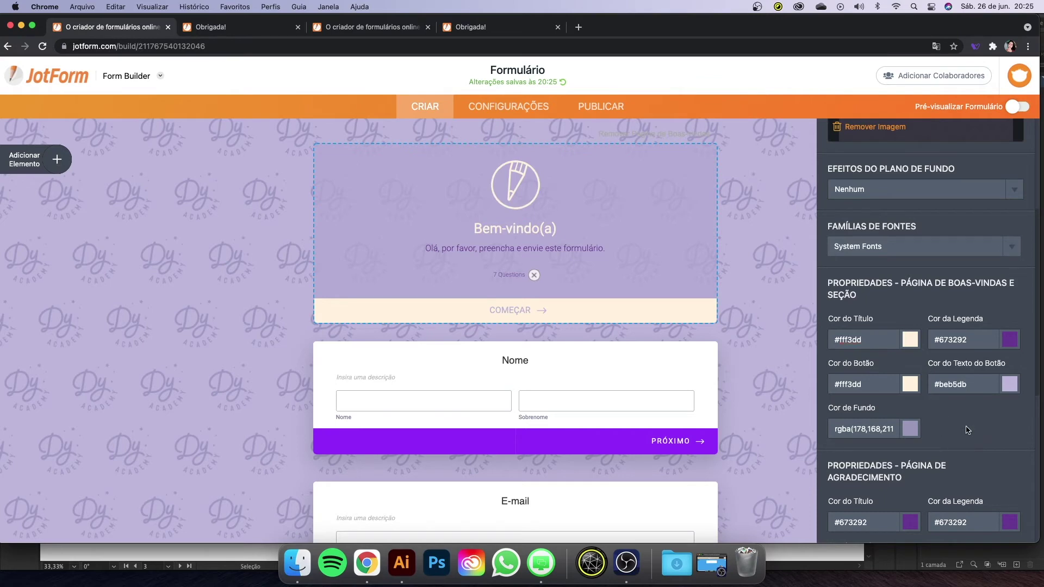
Set the welcome page's caption colour to #fff3dd
{"action": "left_click", "coordinate": [962, 340]}
{"action": "left_click_drag", "start_coordinate": [972, 336], "coordinate": [924, 338]}
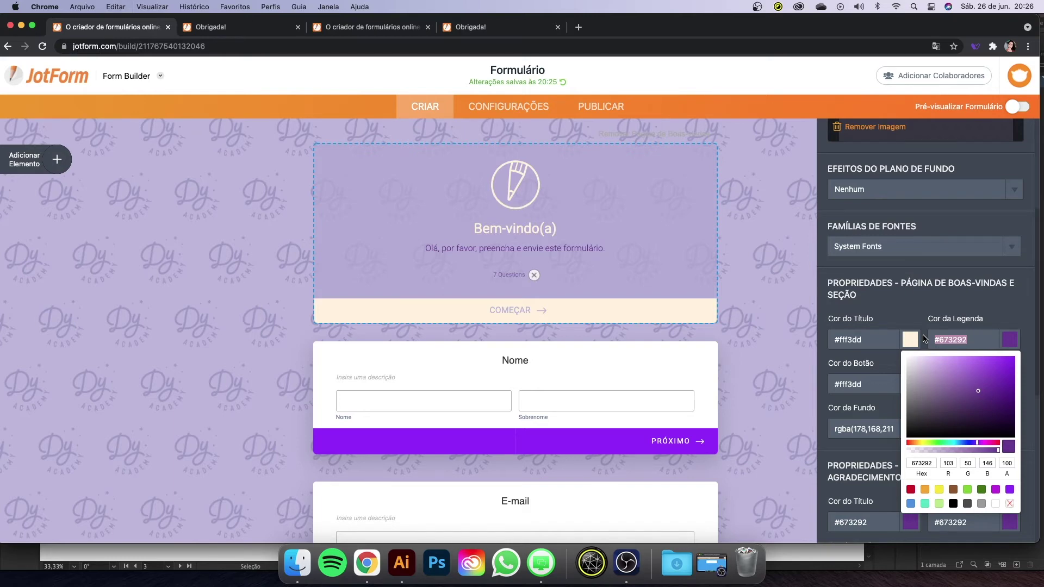
{"action": "key", "text": "cmd+v"}
{"action": "left_click", "coordinate": [968, 307]}
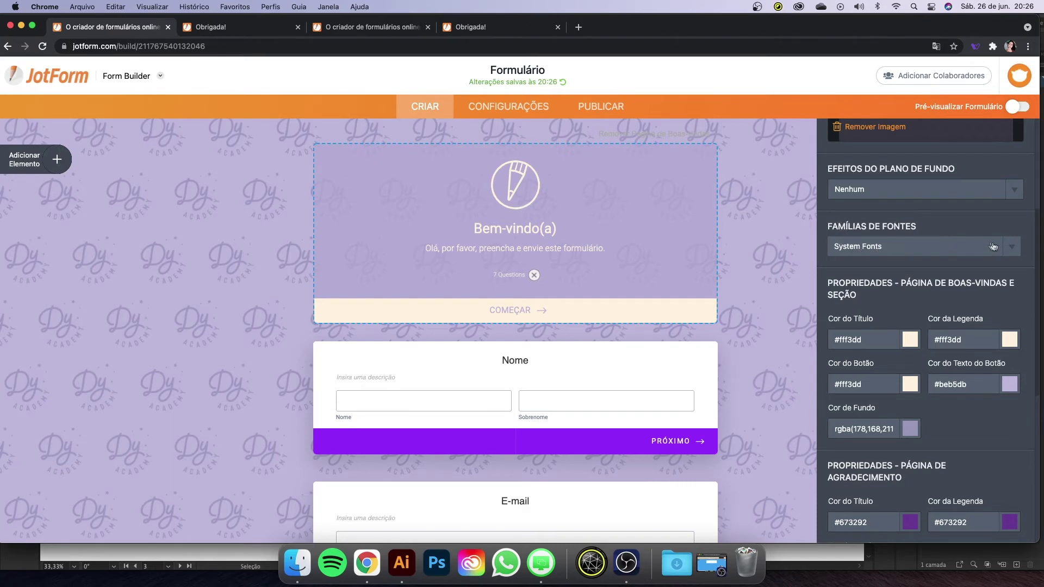
Change the form's font family to Quicksand
{"action": "left_click", "coordinate": [1011, 248]}
{"action": "scroll", "coordinate": [930, 321], "scroll_direction": "down", "scroll_amount": 2}
{"action": "scroll", "coordinate": [929, 326], "scroll_direction": "down", "scroll_amount": 2}
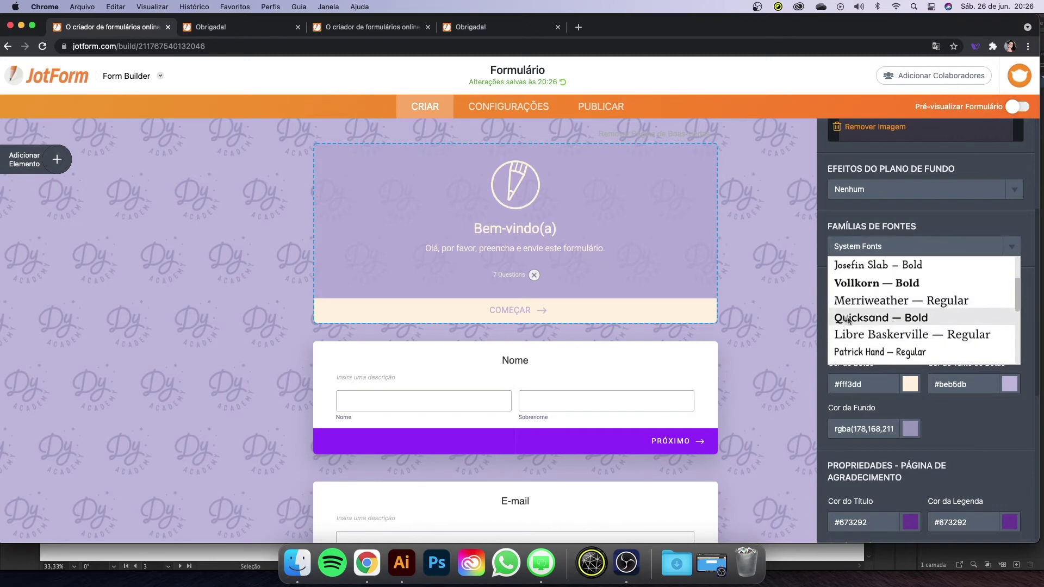
{"action": "left_click", "coordinate": [879, 318]}
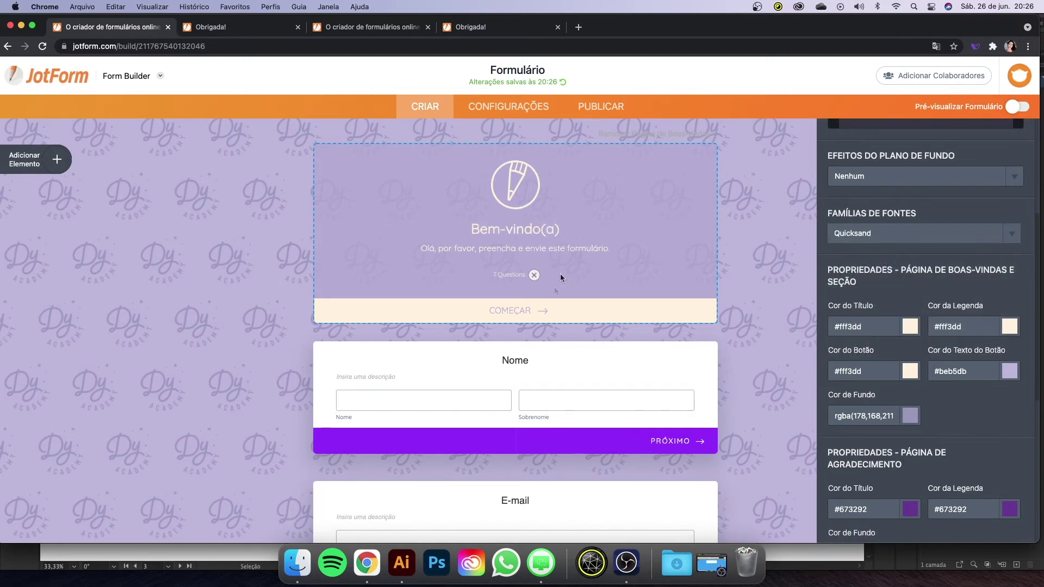
Replace the welcome page's pencil image with ICONE.png from the jot form folder and close the image properties
{"action": "left_click", "coordinate": [514, 188]}
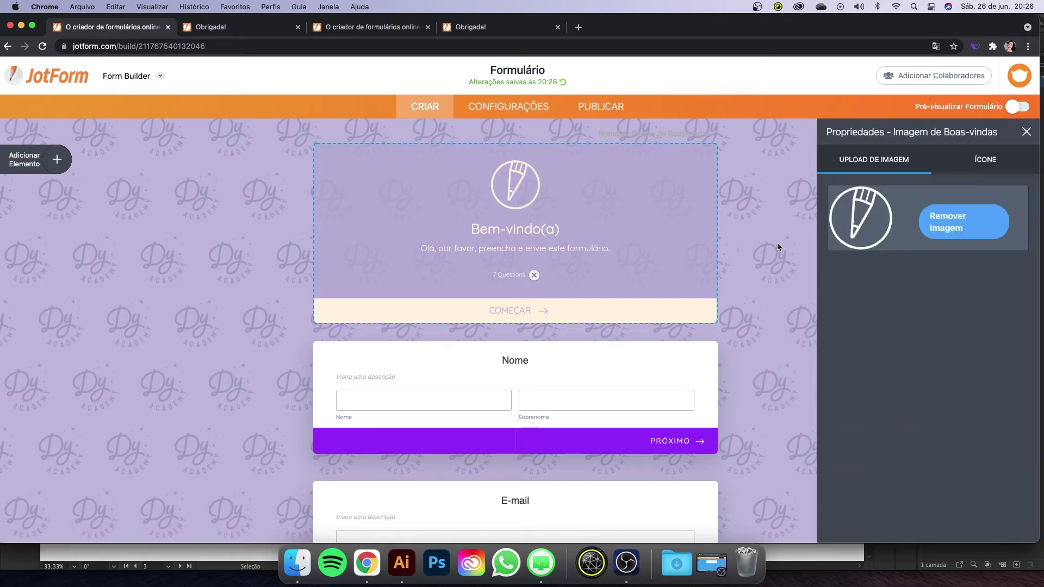
{"action": "left_click", "coordinate": [947, 222]}
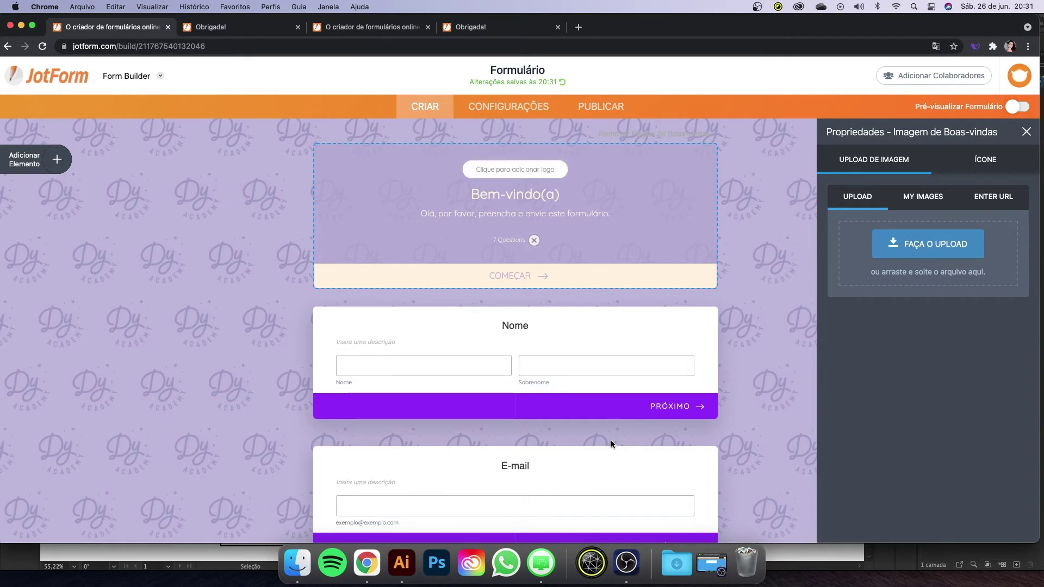
{"action": "left_click", "coordinate": [297, 562]}
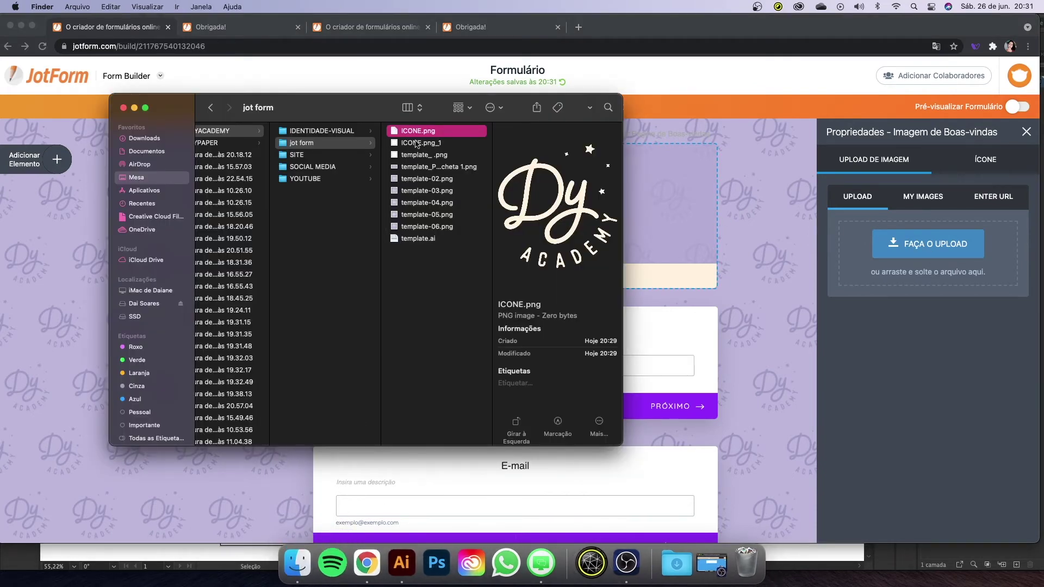
{"action": "left_click_drag", "start_coordinate": [419, 133], "coordinate": [940, 245]}
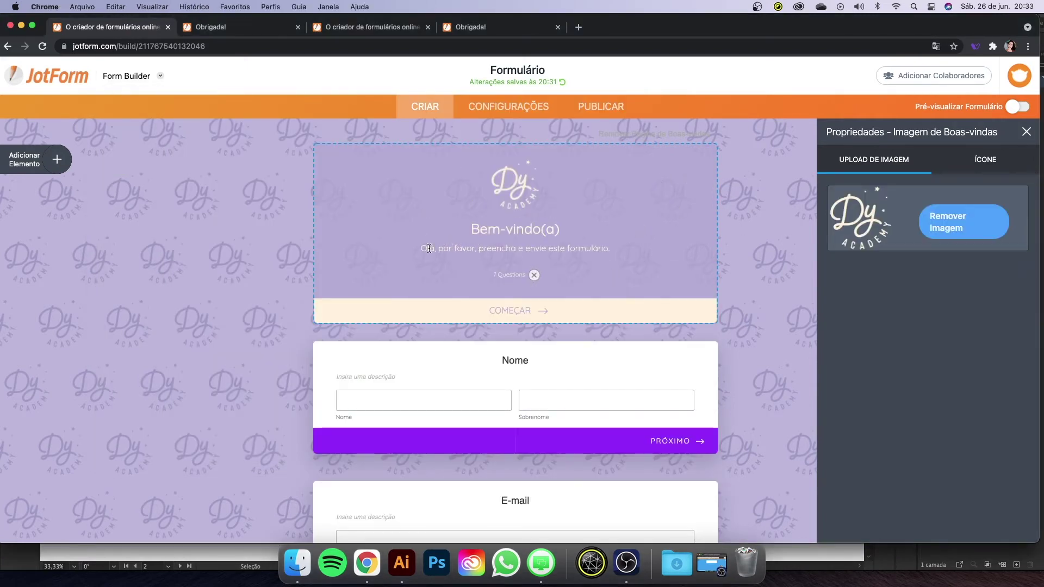
{"action": "left_click", "coordinate": [528, 248]}
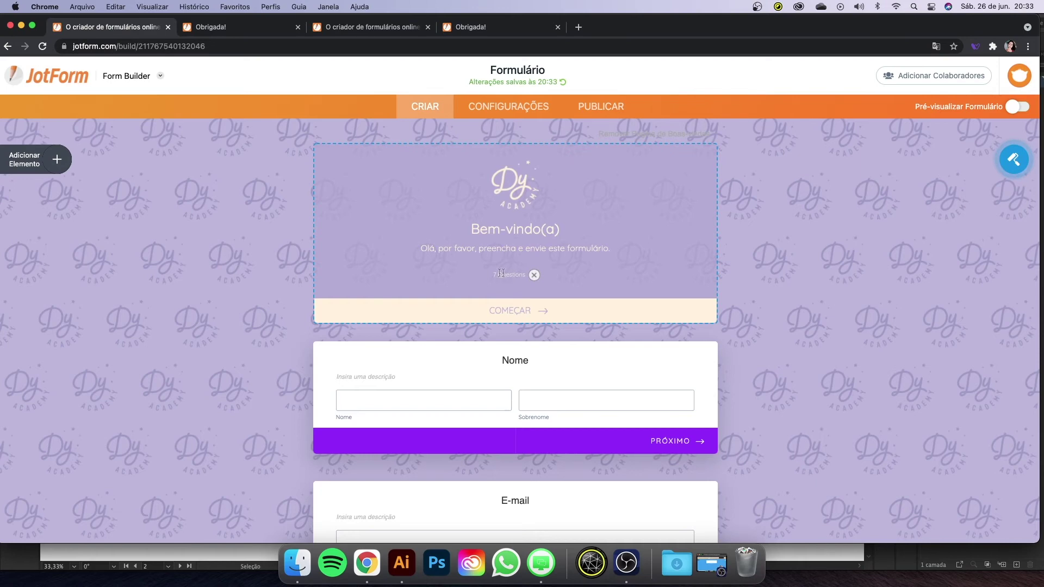
{"action": "left_click", "coordinate": [697, 270]}
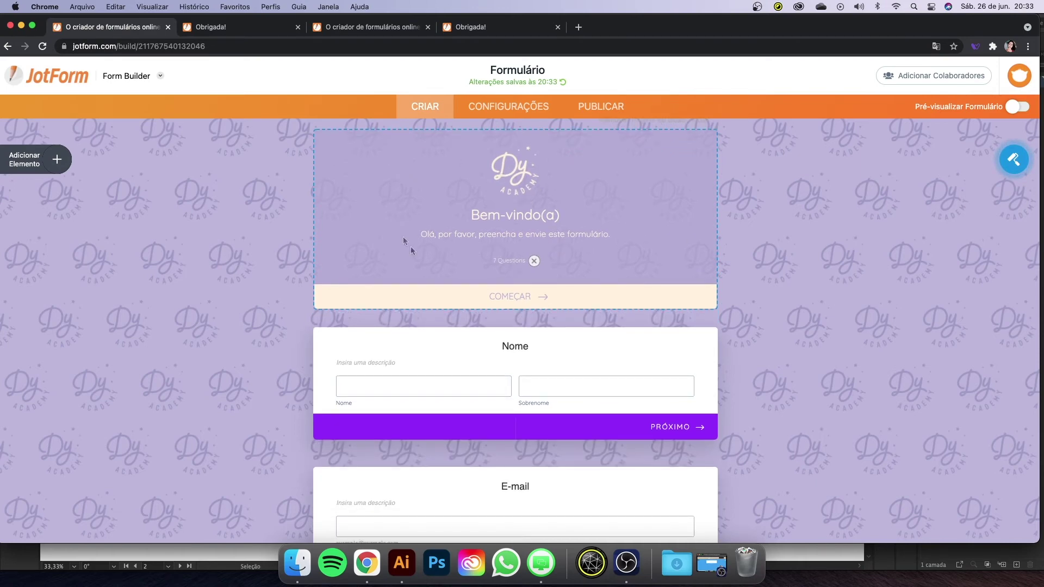